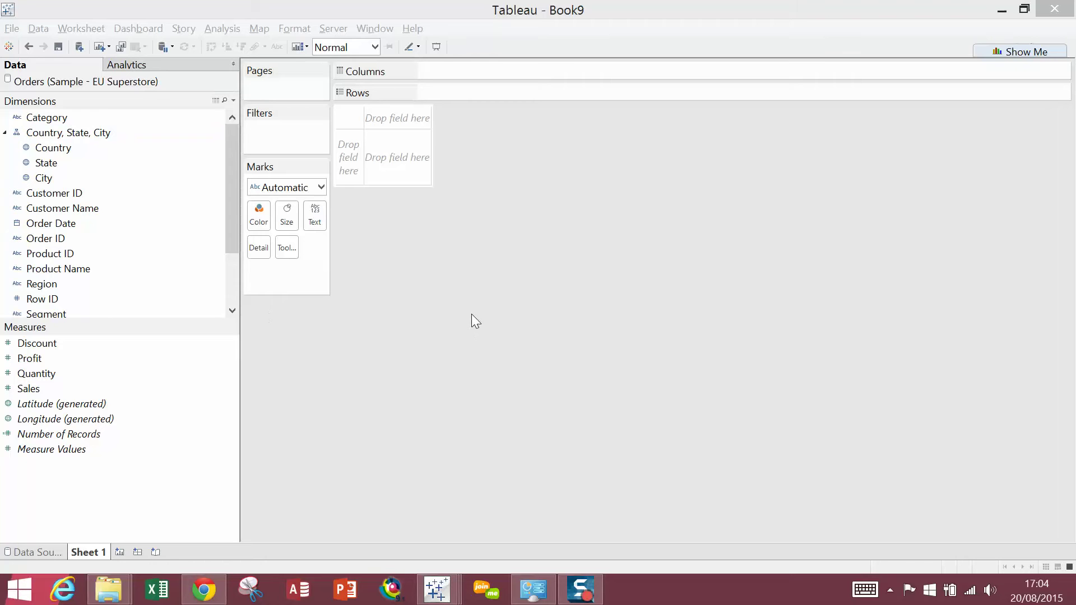
# Step: Put Customer Name on Rows, Sales on Columns, and Region on the Color mark
pyautogui.click(78, 213)
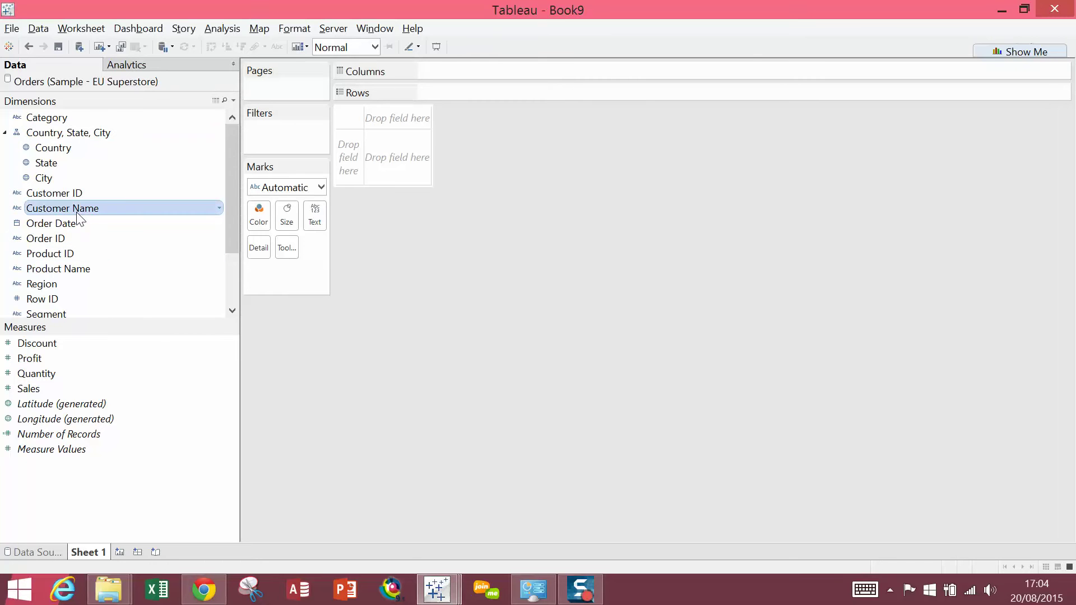
pyautogui.moveTo(77, 214); pyautogui.dragTo(480, 93)
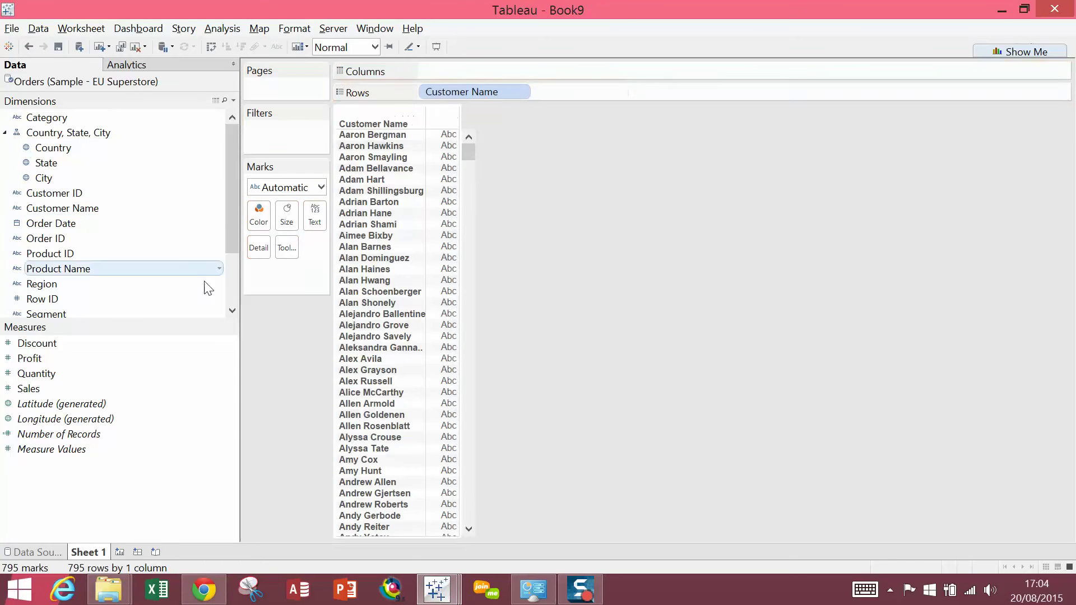
pyautogui.moveTo(133, 388); pyautogui.dragTo(456, 73)
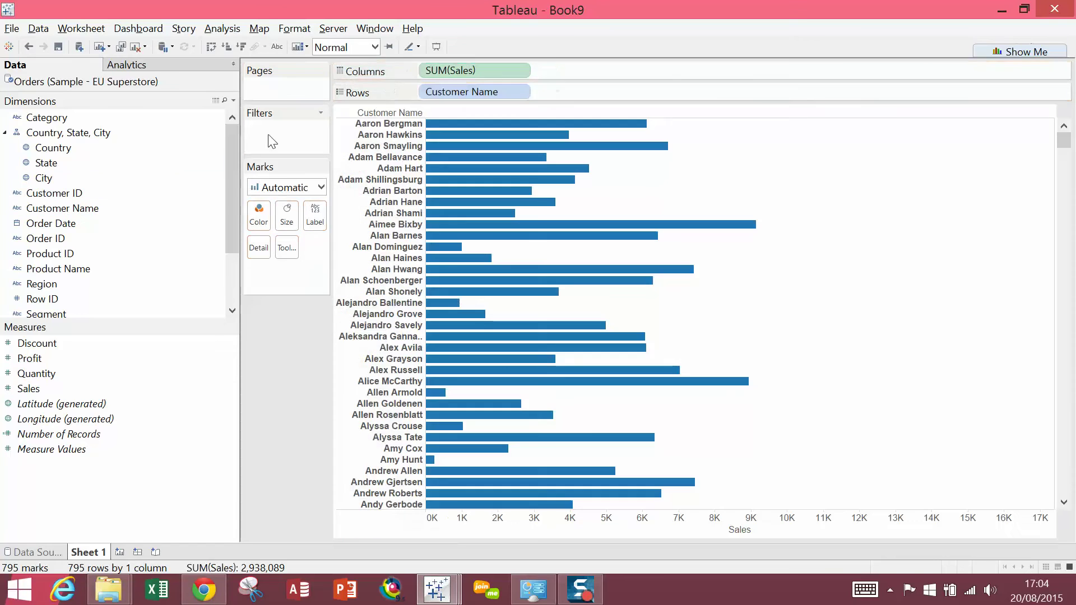
pyautogui.moveTo(69, 282); pyautogui.dragTo(253, 220)
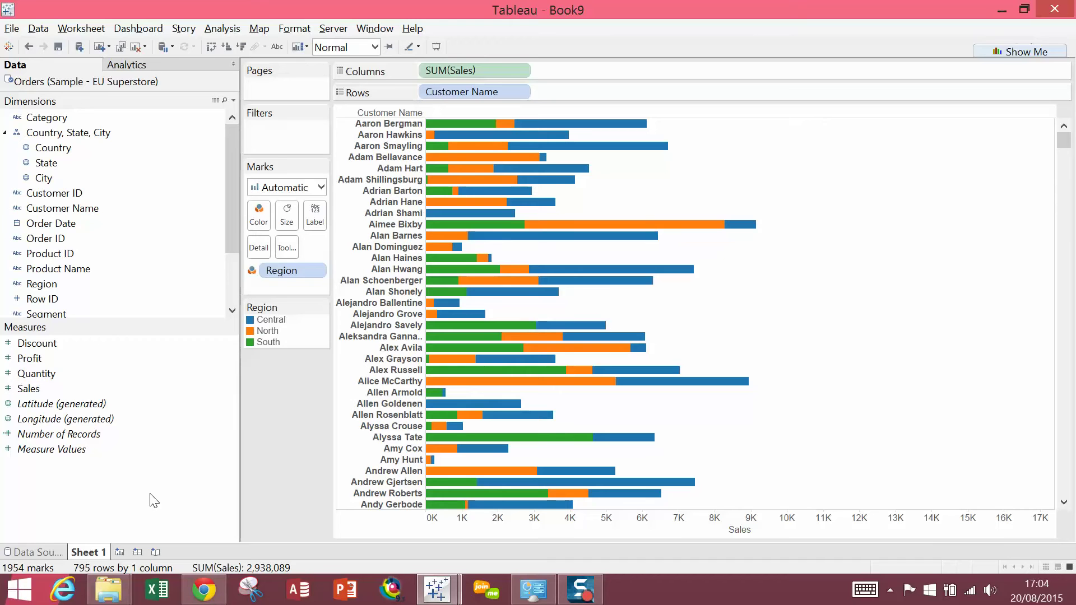
# Step: Create a new String parameter named Sort By, restricted to a list of values
pyautogui.rightClick(76, 488)
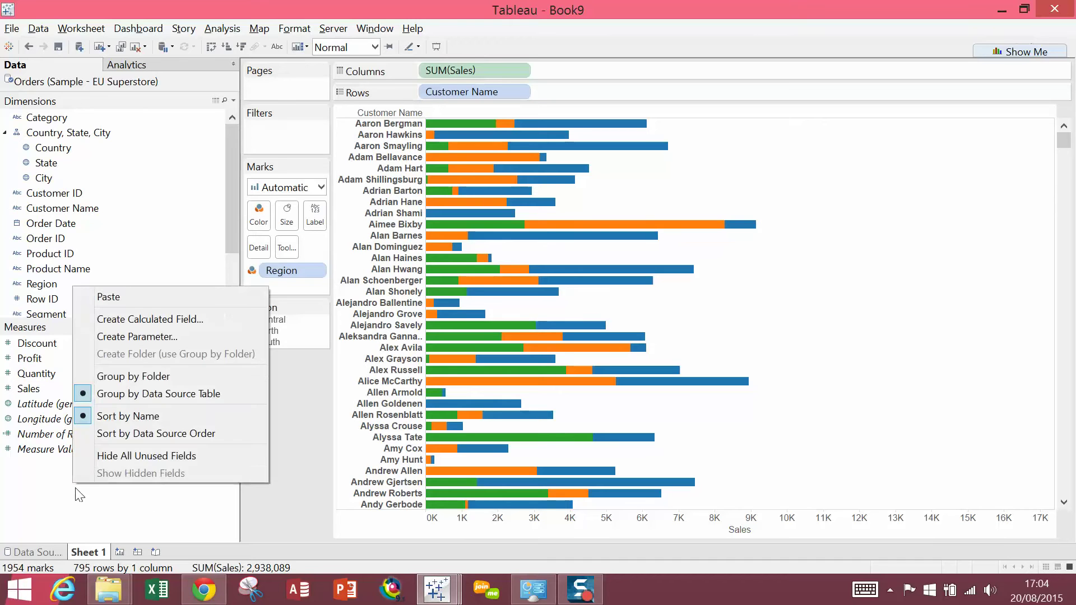
pyautogui.click(153, 336)
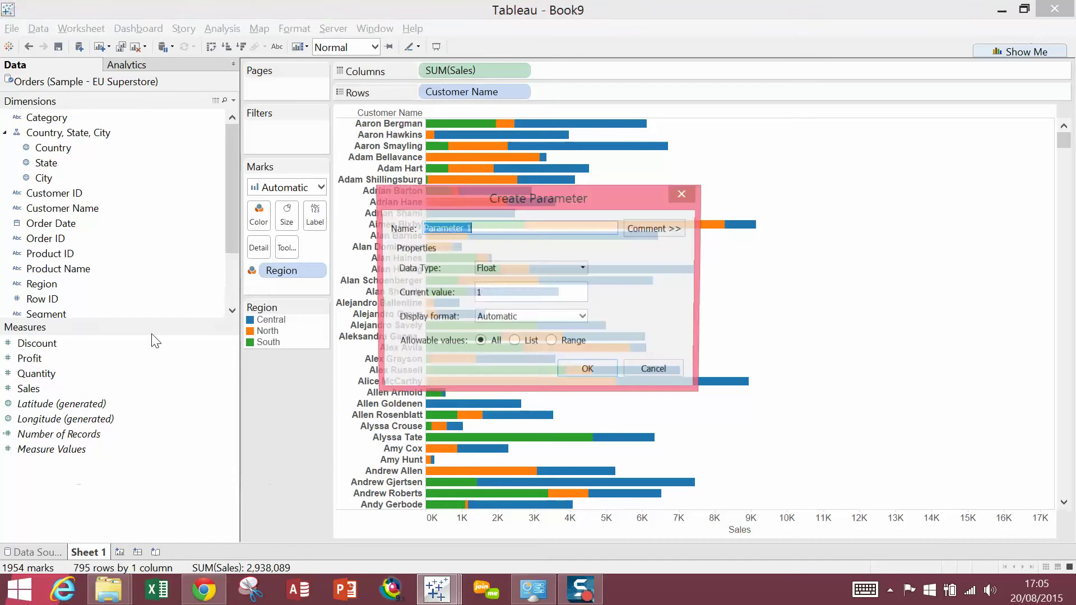
pyautogui.write('Sort By')
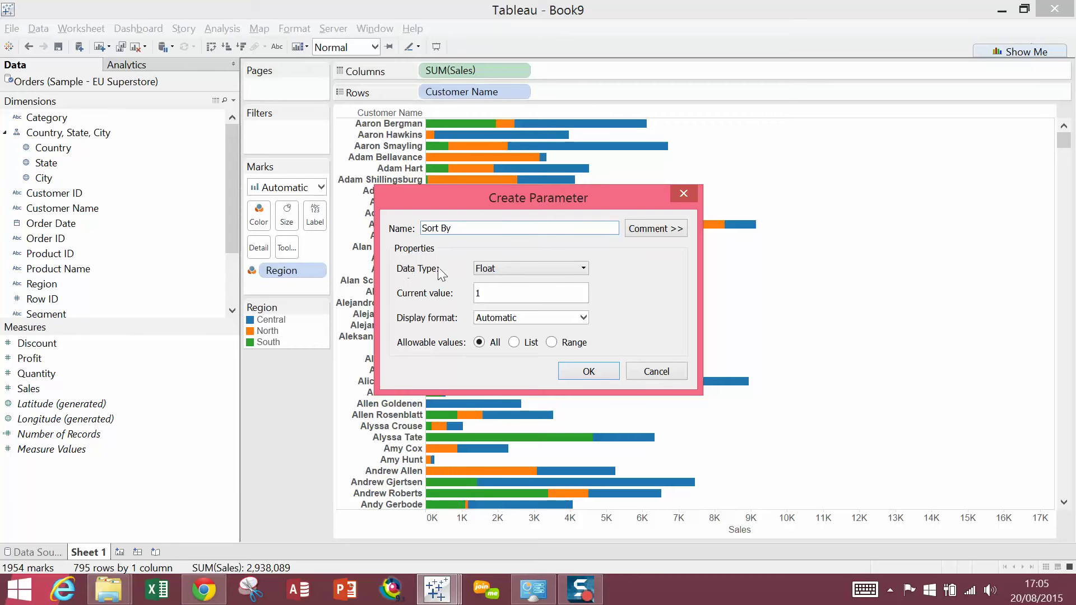
pyautogui.click(494, 266)
pyautogui.click(498, 306)
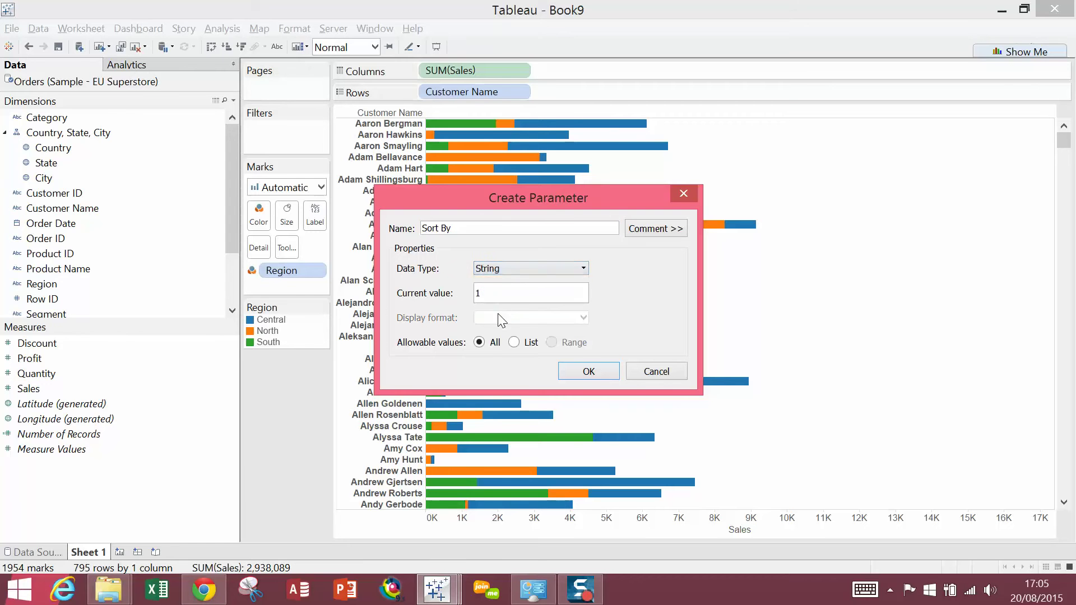
pyautogui.click(511, 343)
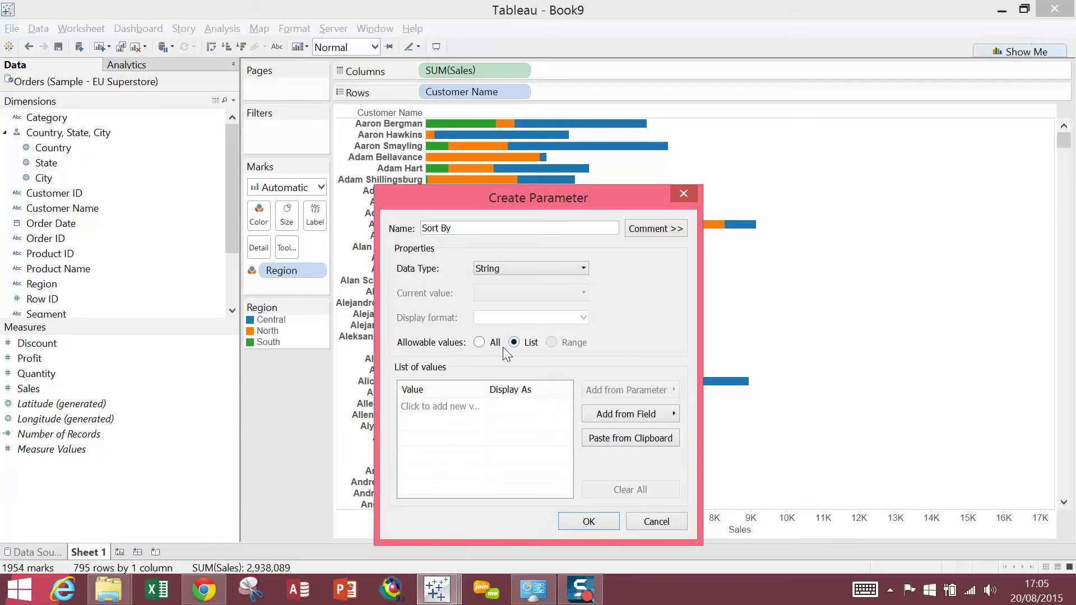
# Step: Enter Central, North and South as the allowed values and save the parameter
pyautogui.click(460, 407)
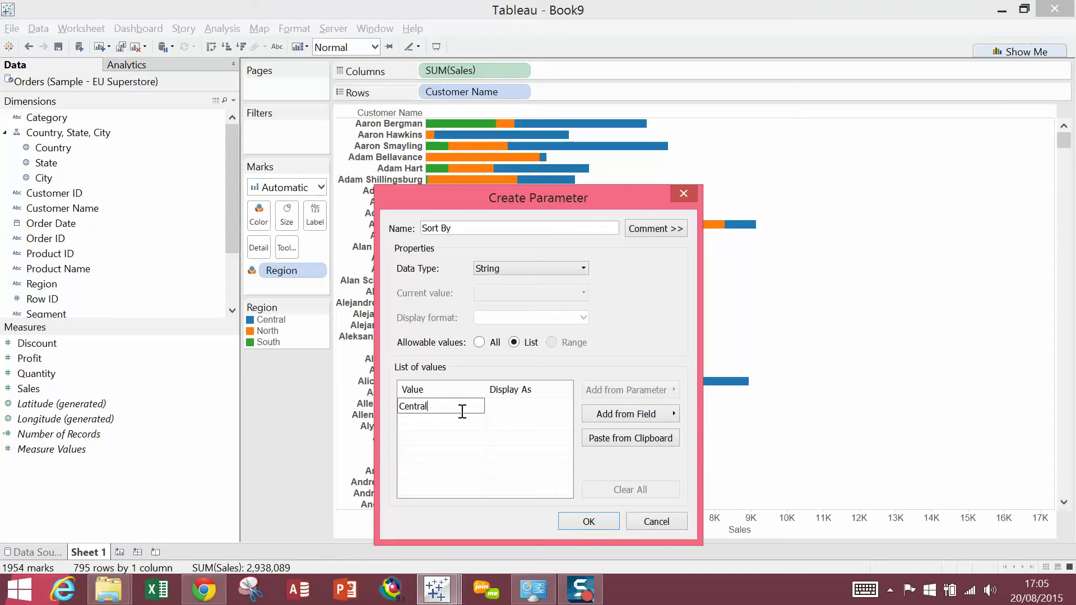
pyautogui.click(425, 425)
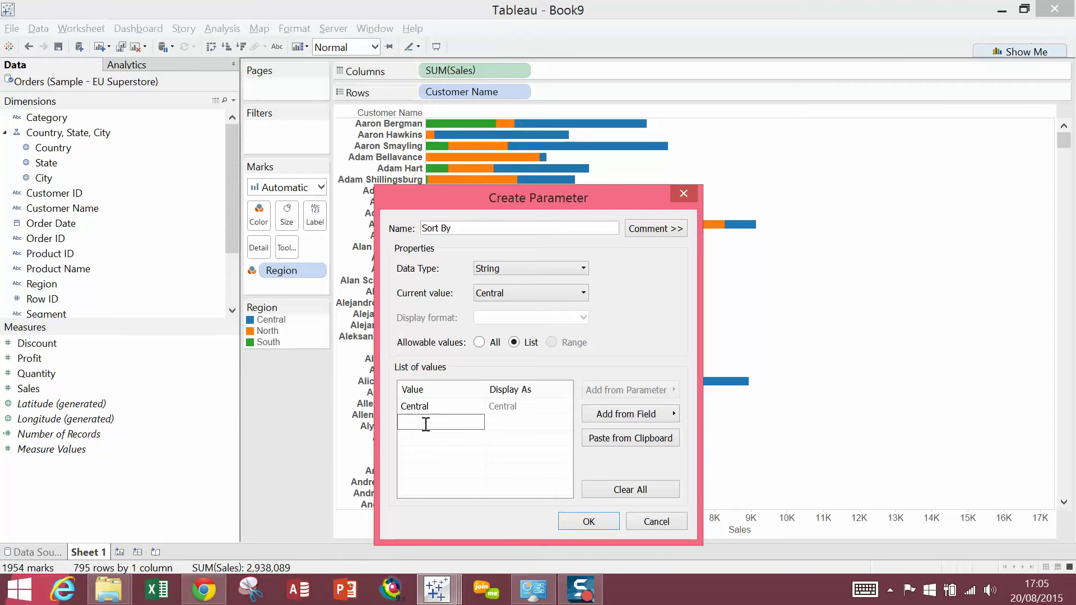
pyautogui.write('North')
pyautogui.press('Return')
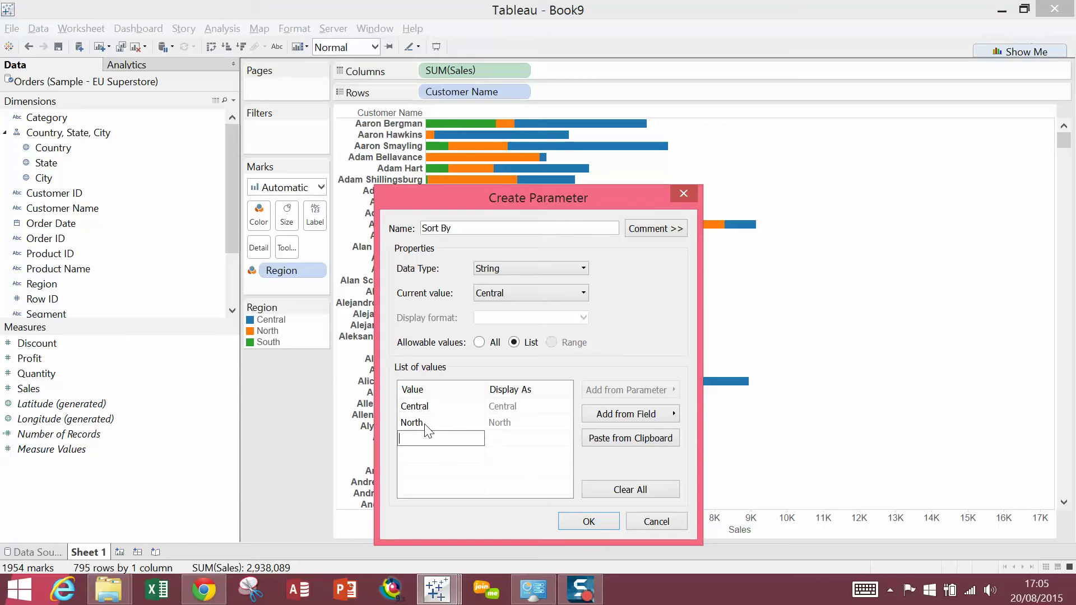
pyautogui.write('South')
pyautogui.click(588, 521)
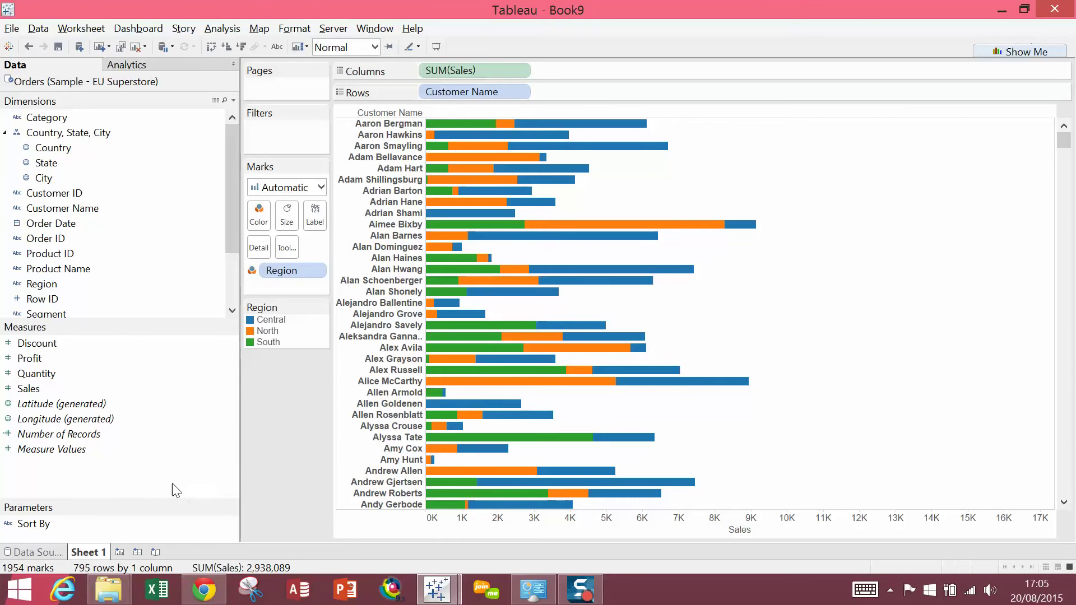
pyautogui.rightClick(156, 485)
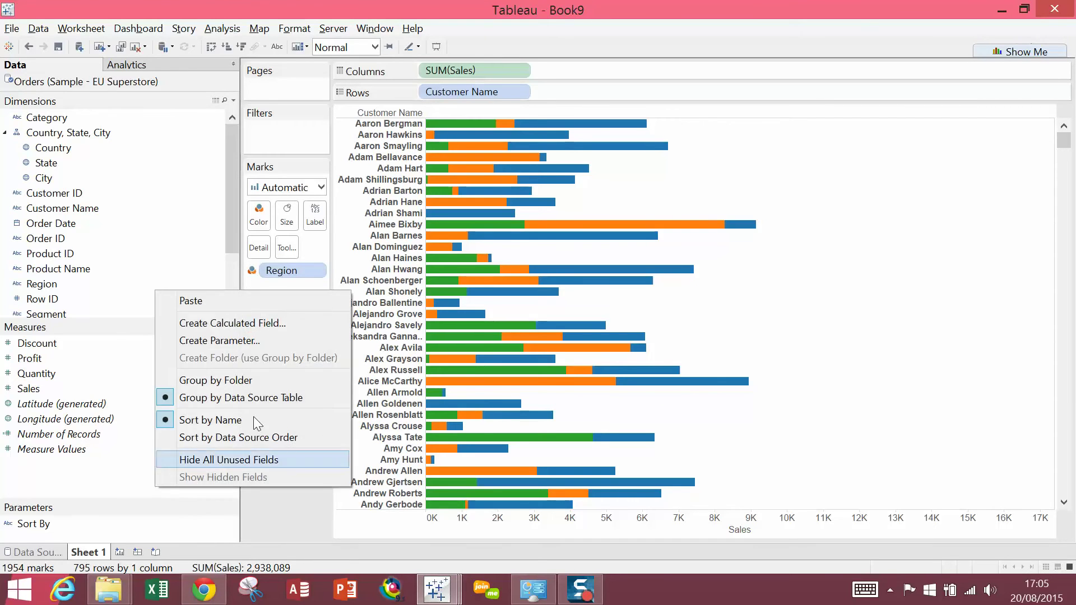
# Step: Create calculated field Central with formula if [Region] = 'Central' then [Sales] END
pyautogui.click(274, 331)
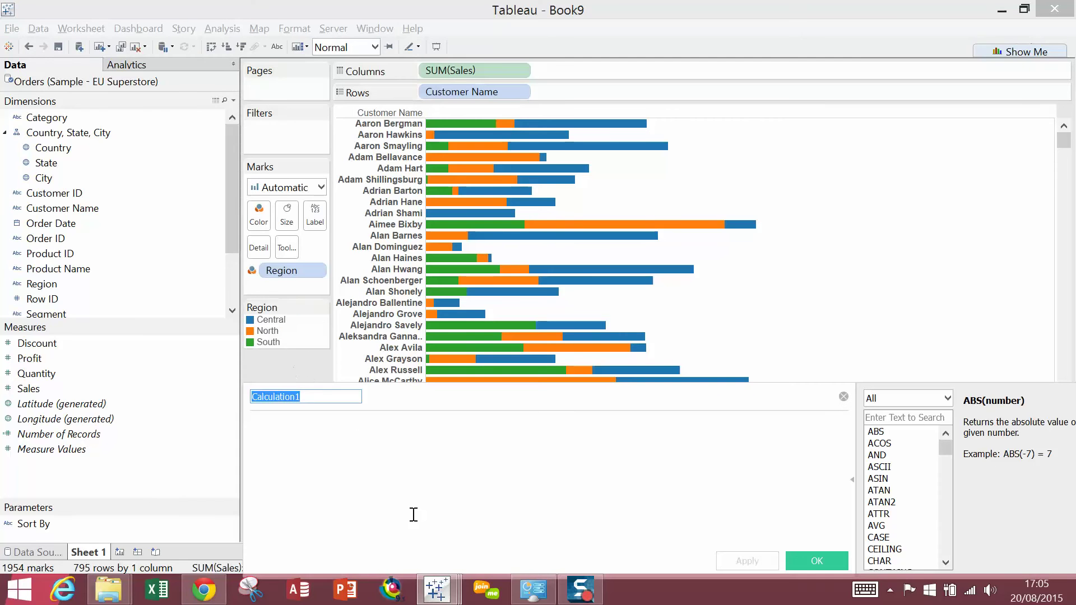
pyautogui.write('Central')
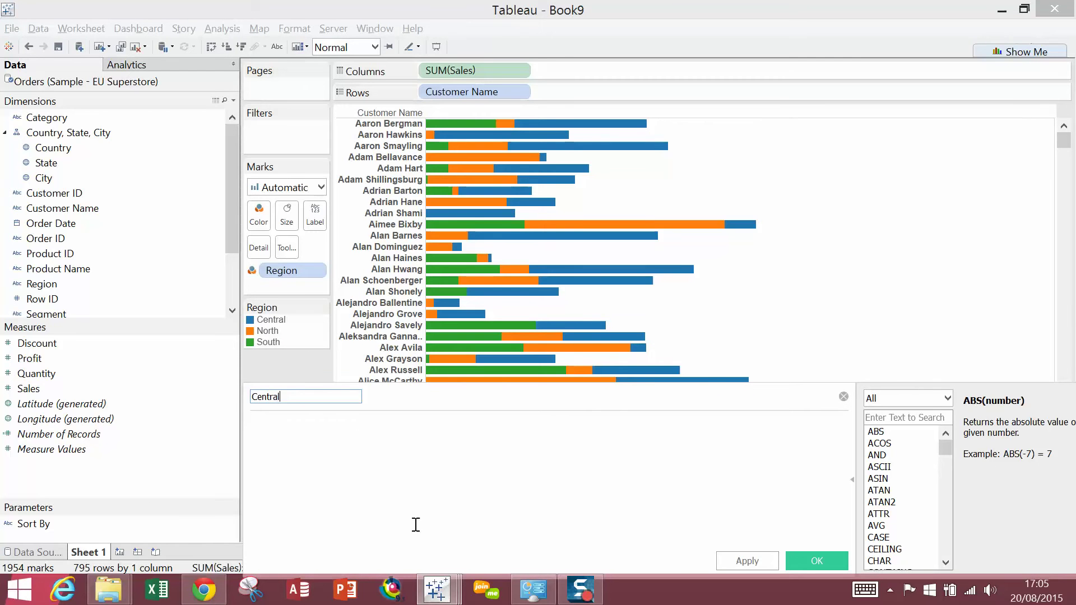
pyautogui.click(372, 442)
pyautogui.write('if regio')
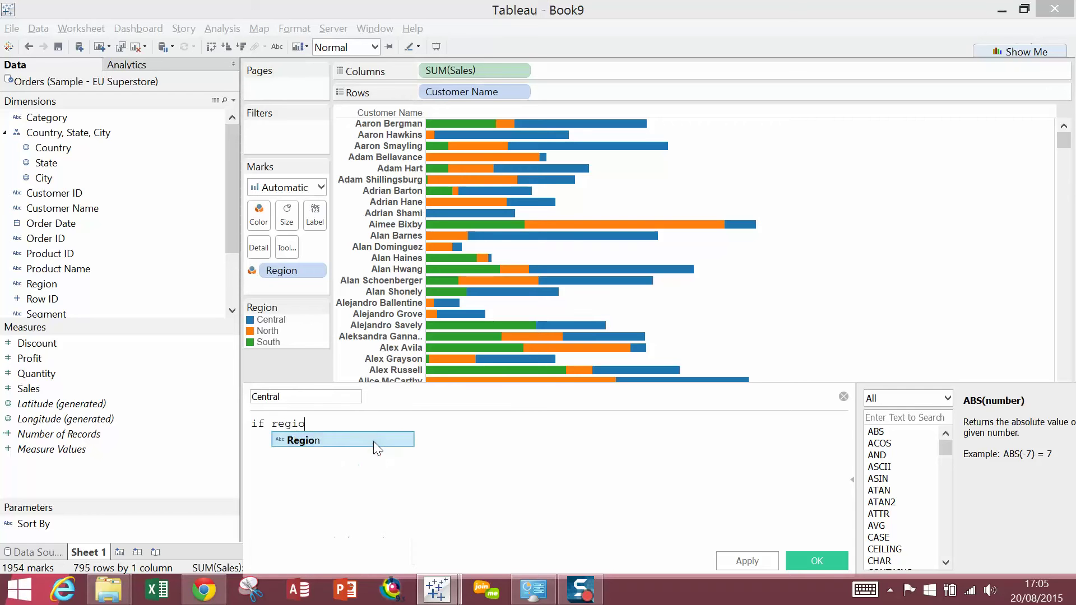
pyautogui.press('Return')
pyautogui.write('= ')
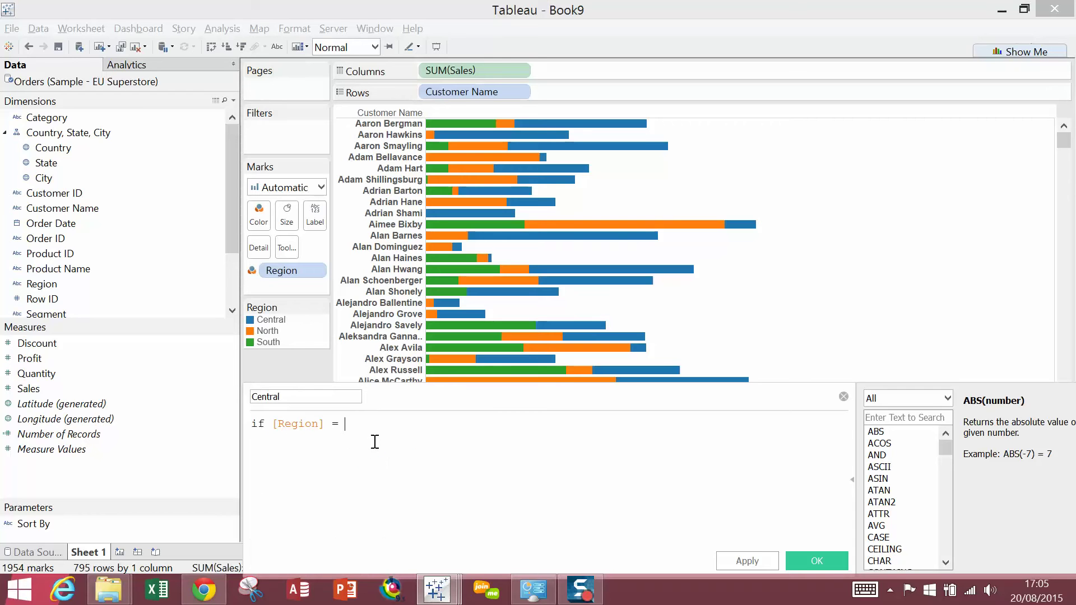
pyautogui.write("'Central t")
pyautogui.press('BackSpace')
pyautogui.press('BackSpace')
pyautogui.press('BackSpace')
pyautogui.write("' then [Sales]")
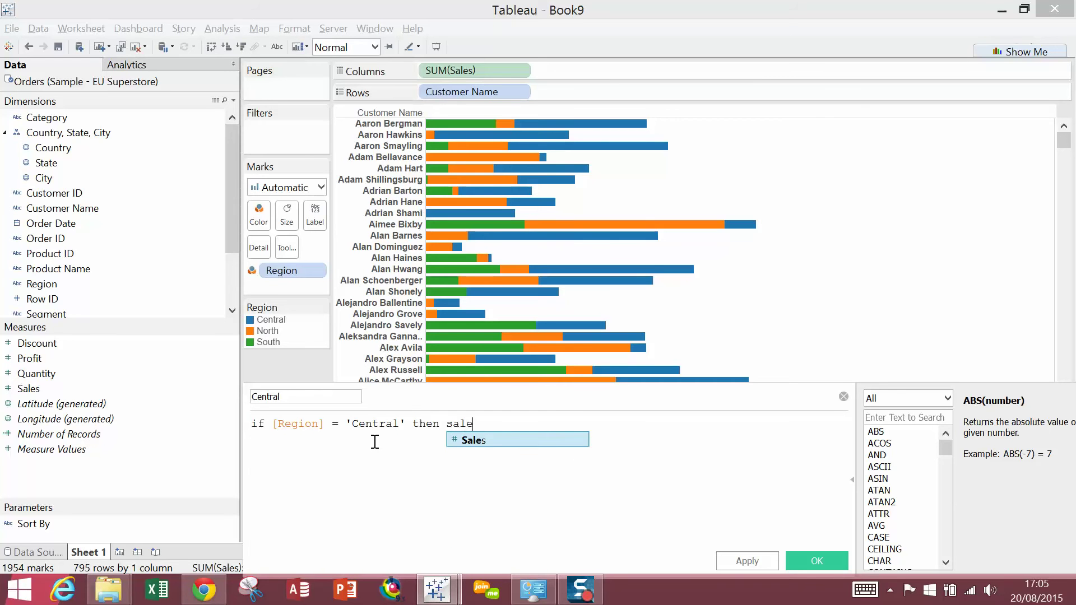
pyautogui.write('end')
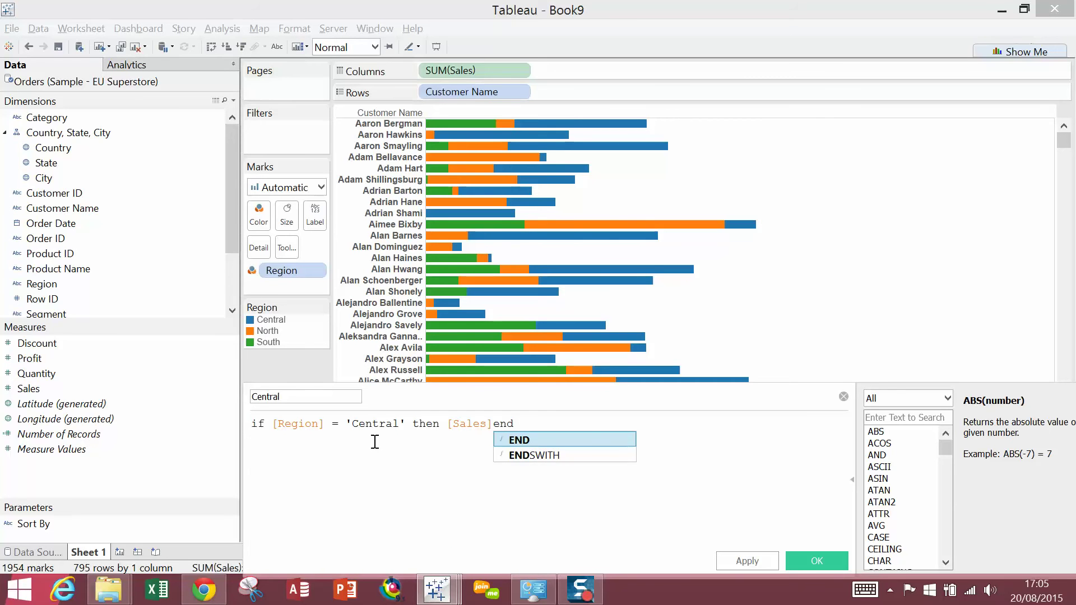
pyautogui.press('Return')
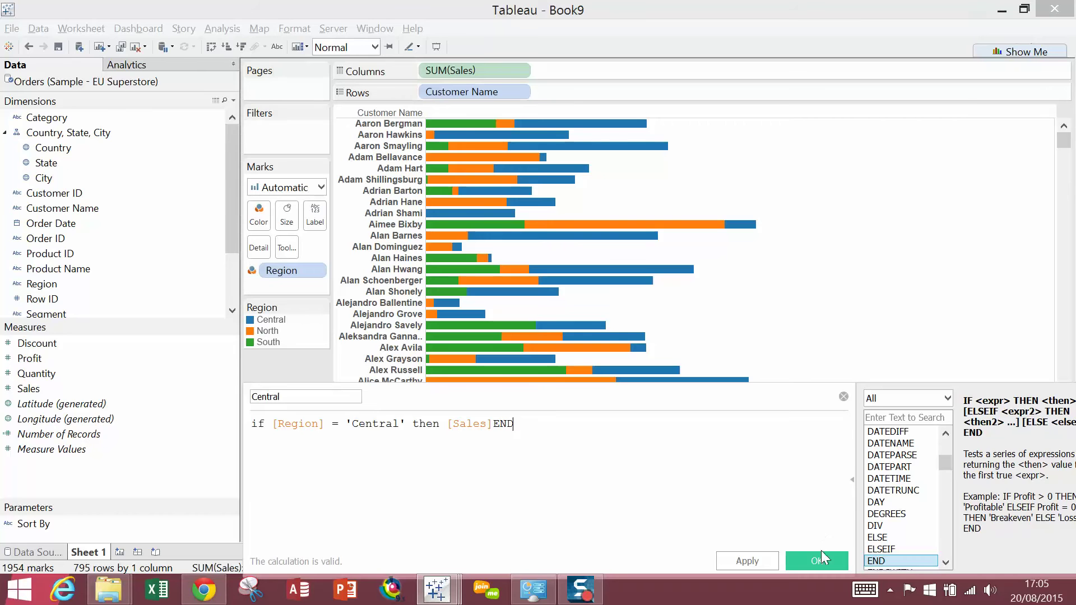
pyautogui.click(819, 558)
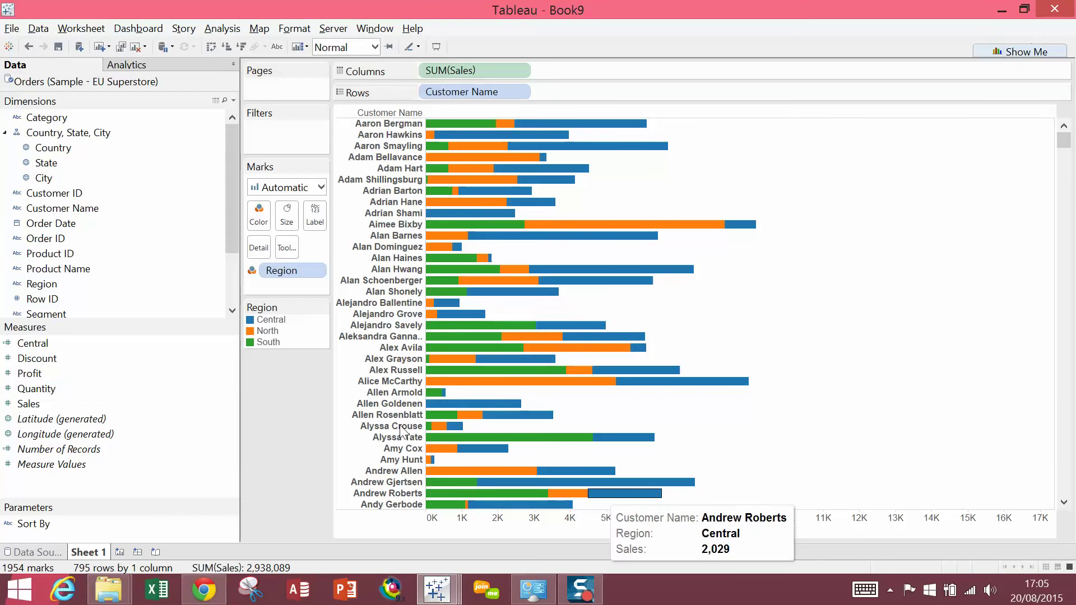
pyautogui.rightClick(84, 343)
# Step: Duplicate the Central measure and open Central (copy) for editing
pyautogui.click(135, 124)
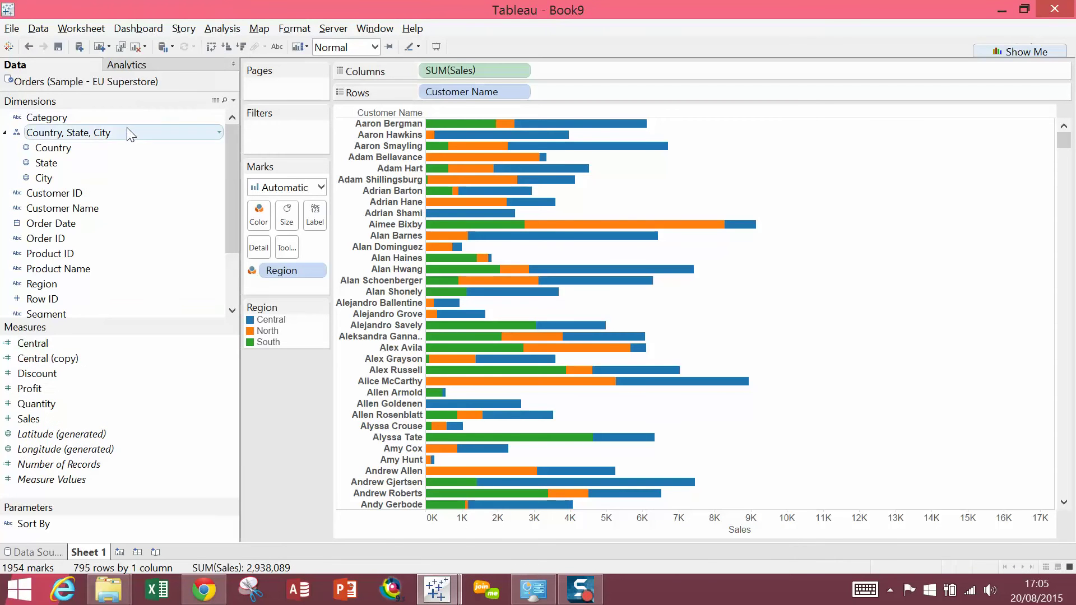
pyautogui.click(79, 361)
pyautogui.rightClick(79, 361)
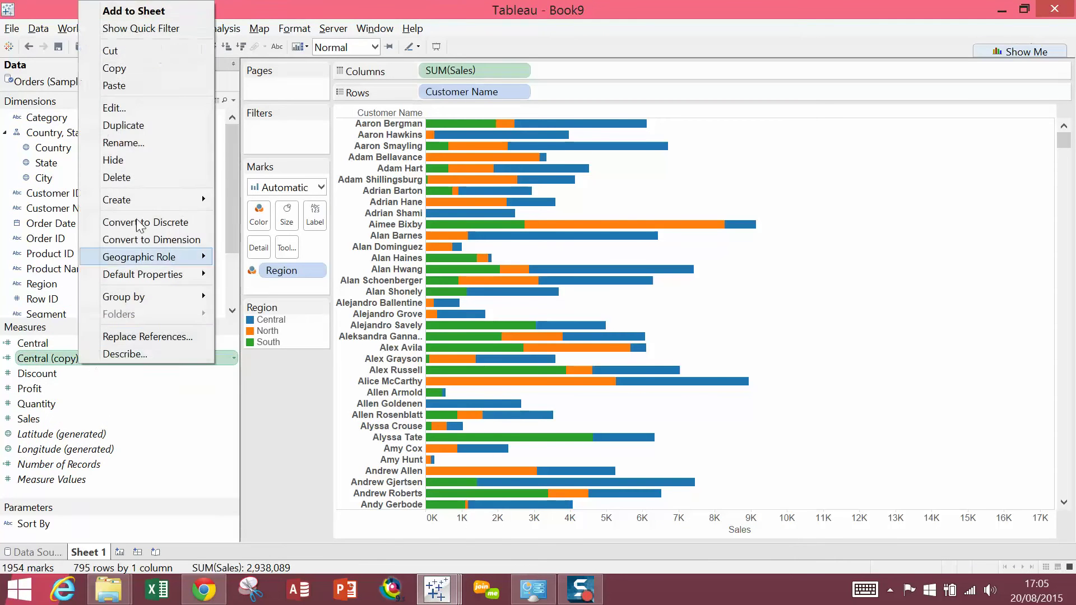
pyautogui.click(144, 112)
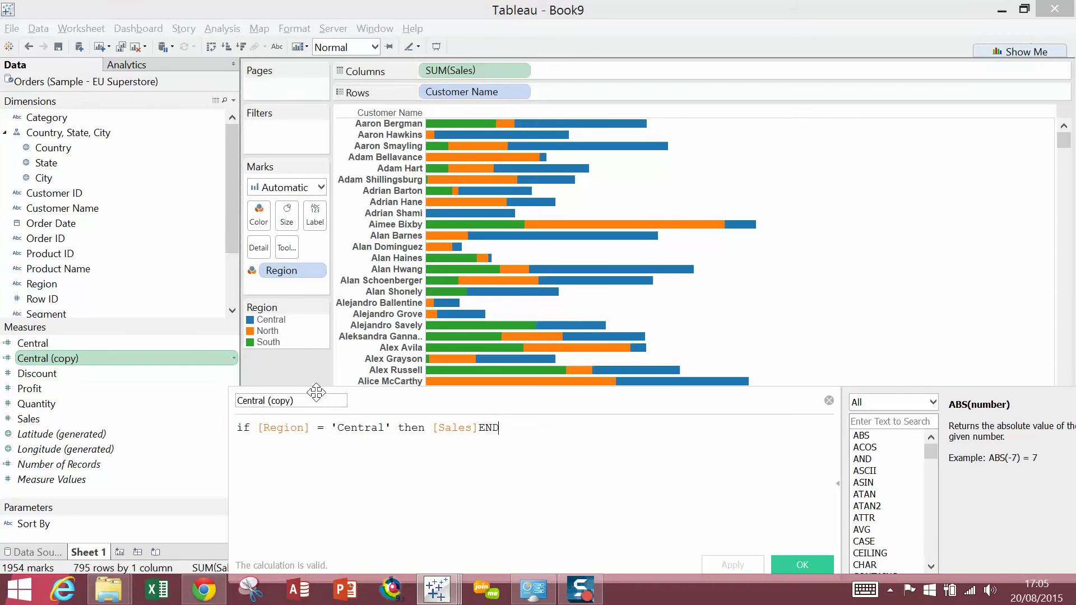
# Step: Rename the copy to North and change its formula's region to 'North'
pyautogui.tripleClick(316, 399)
pyautogui.write('Nort')
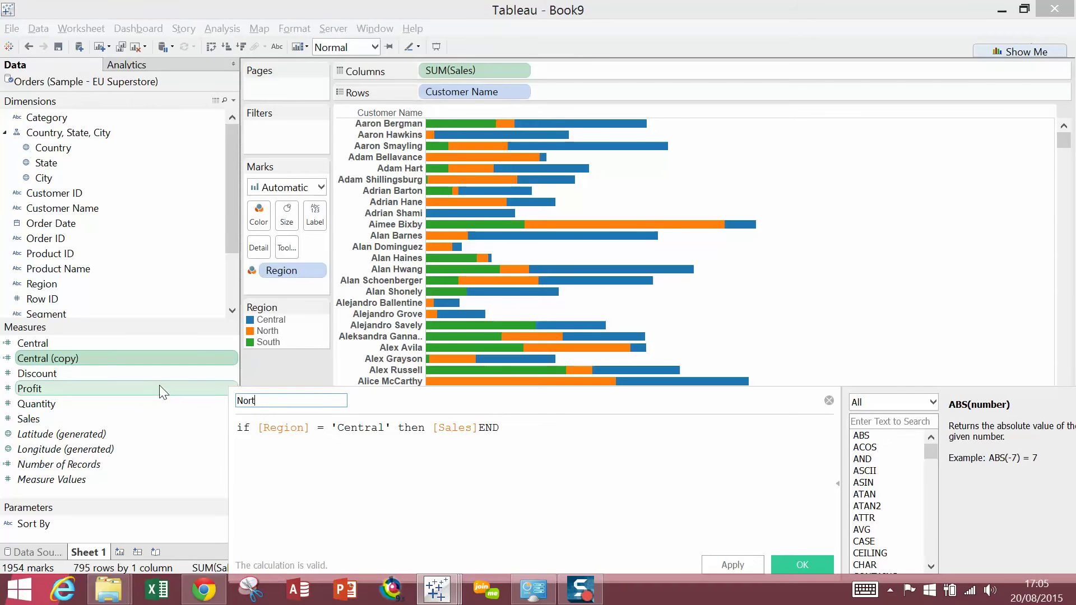
pyautogui.write('h')
pyautogui.click(387, 429)
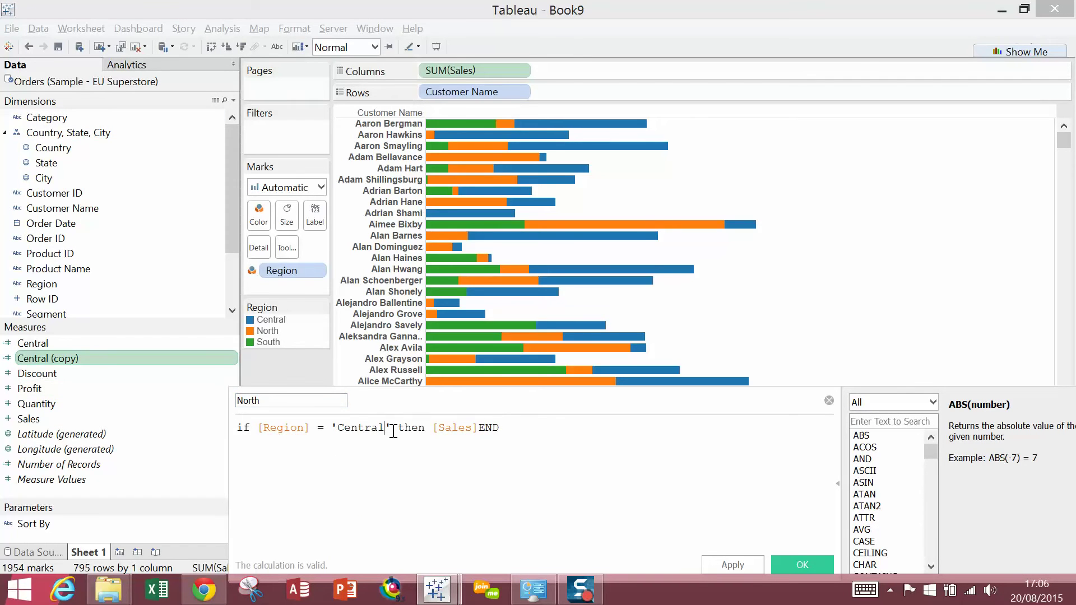
pyautogui.press('BackSpace')
pyautogui.press('BackSpace')
pyautogui.press('BackSpace')
pyautogui.press('BackSpace')
pyautogui.press('BackSpace')
pyautogui.press('BackSpace')
pyautogui.press('BackSpace')
pyautogui.write('Nort')
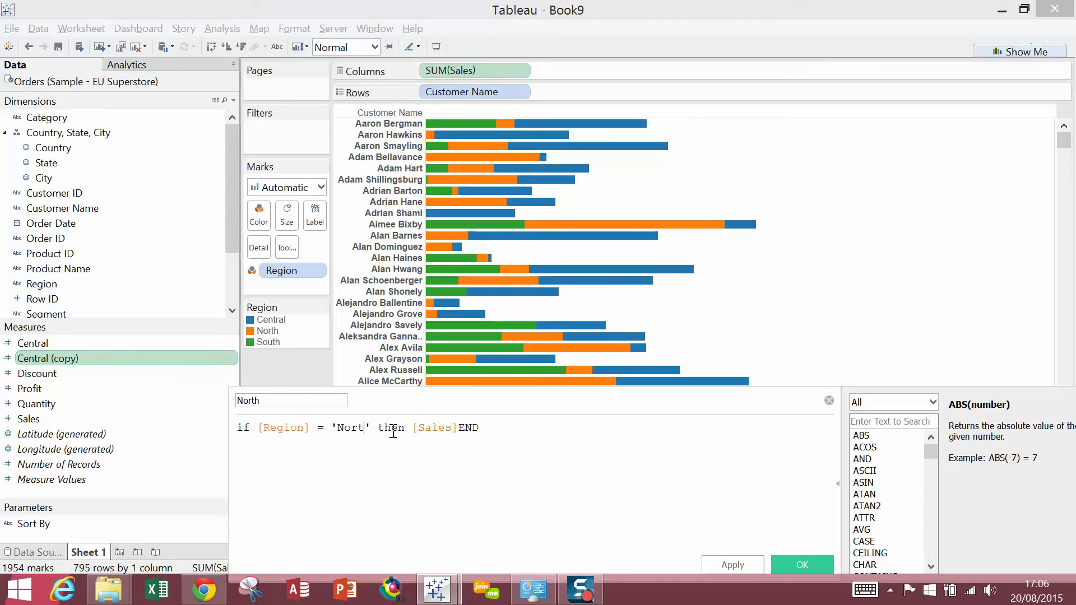
pyautogui.write('h')
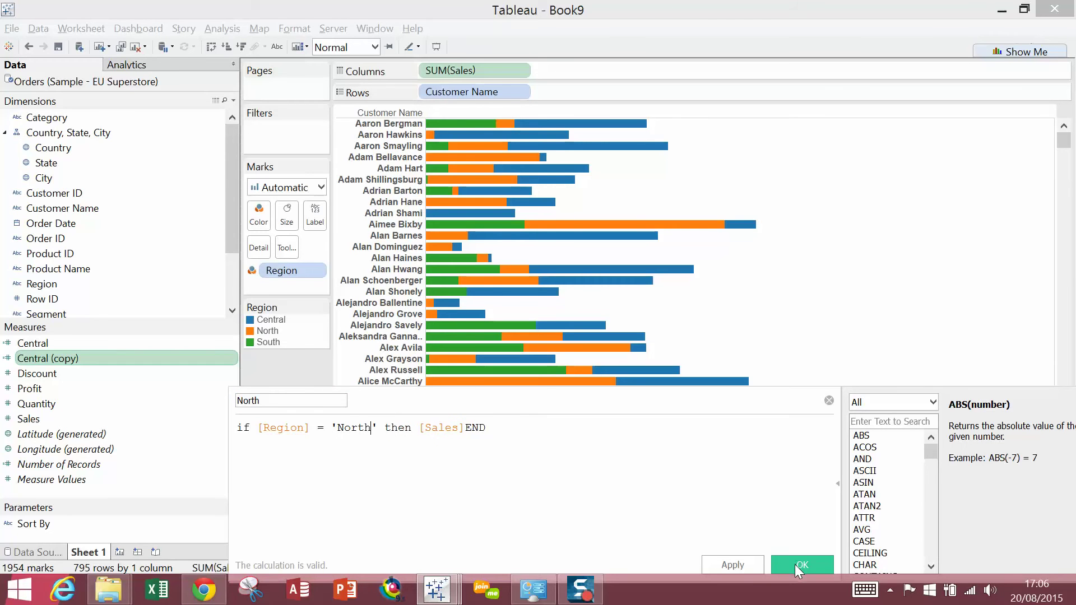
pyautogui.click(802, 564)
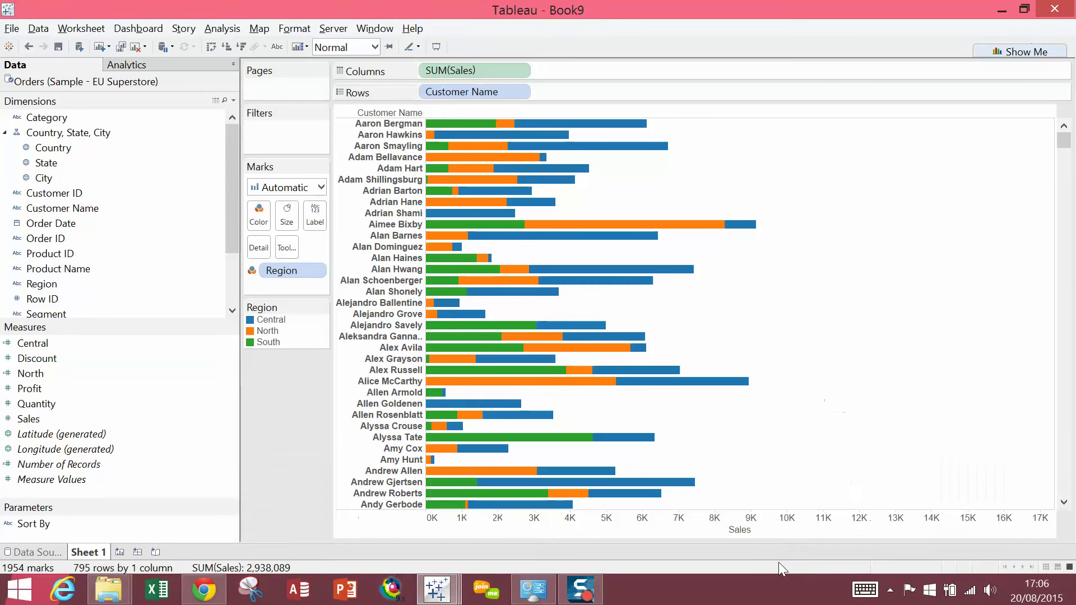
pyautogui.rightClick(67, 368)
# Step: Duplicate the North measure and open North (copy) for editing
pyautogui.click(146, 132)
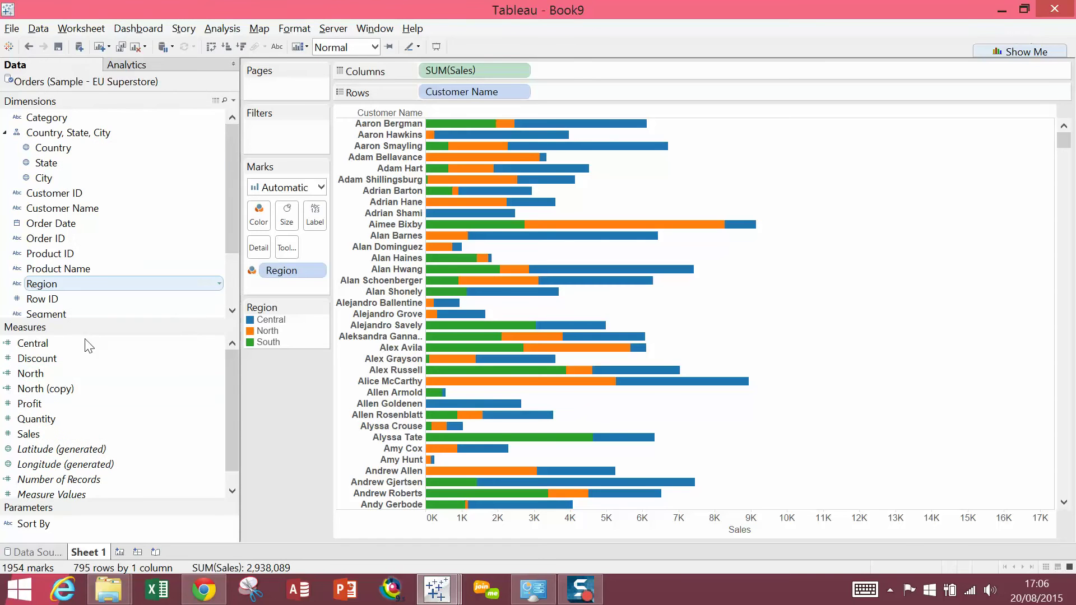
pyautogui.rightClick(81, 389)
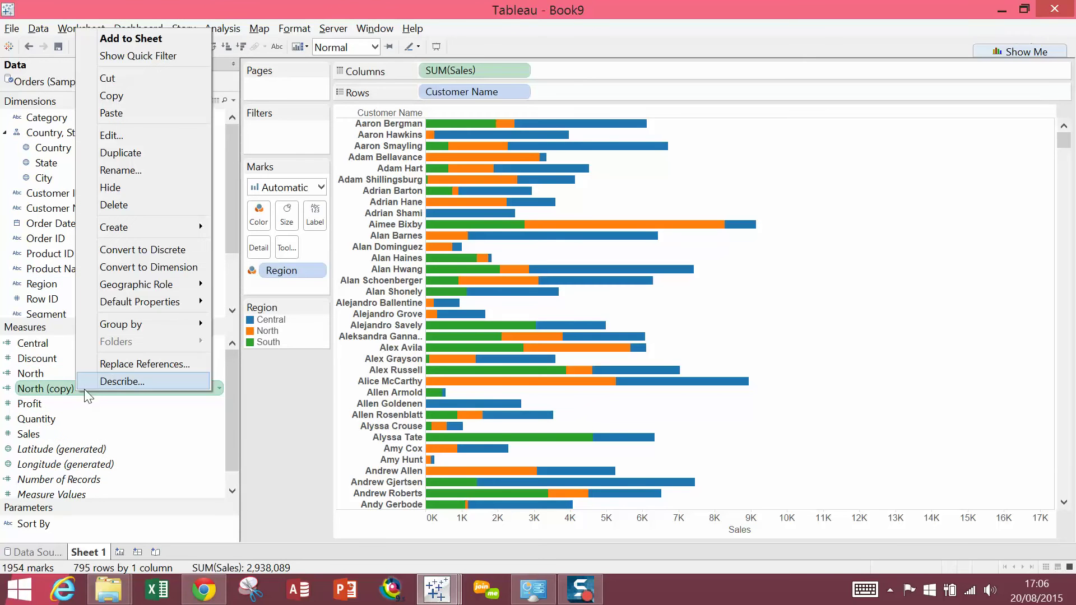
pyautogui.click(126, 135)
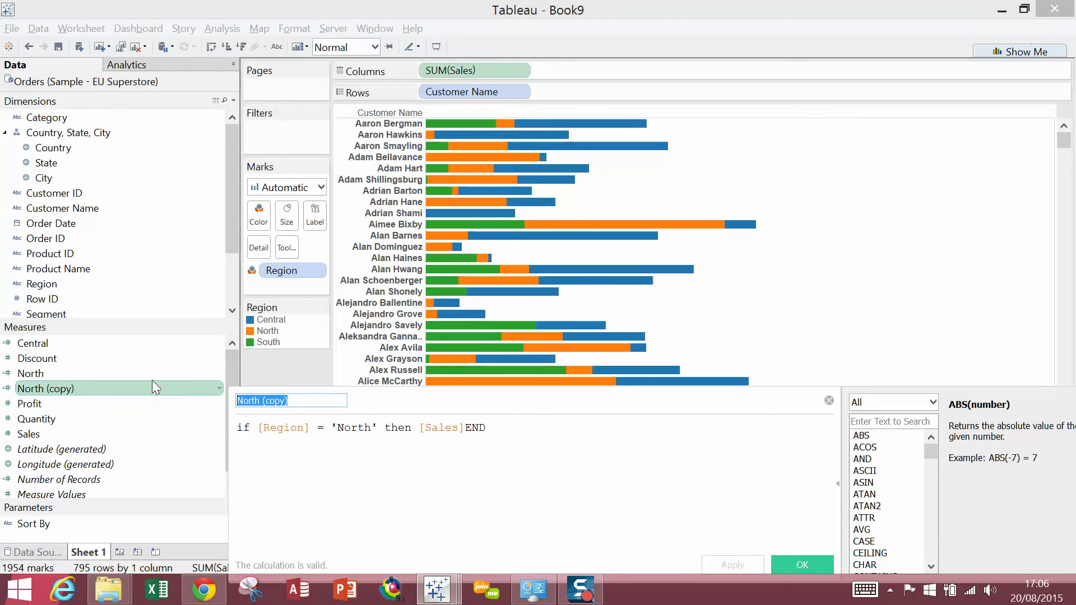
# Step: Rename the copy to South and change its formula's region to 'South'
pyautogui.write('South')
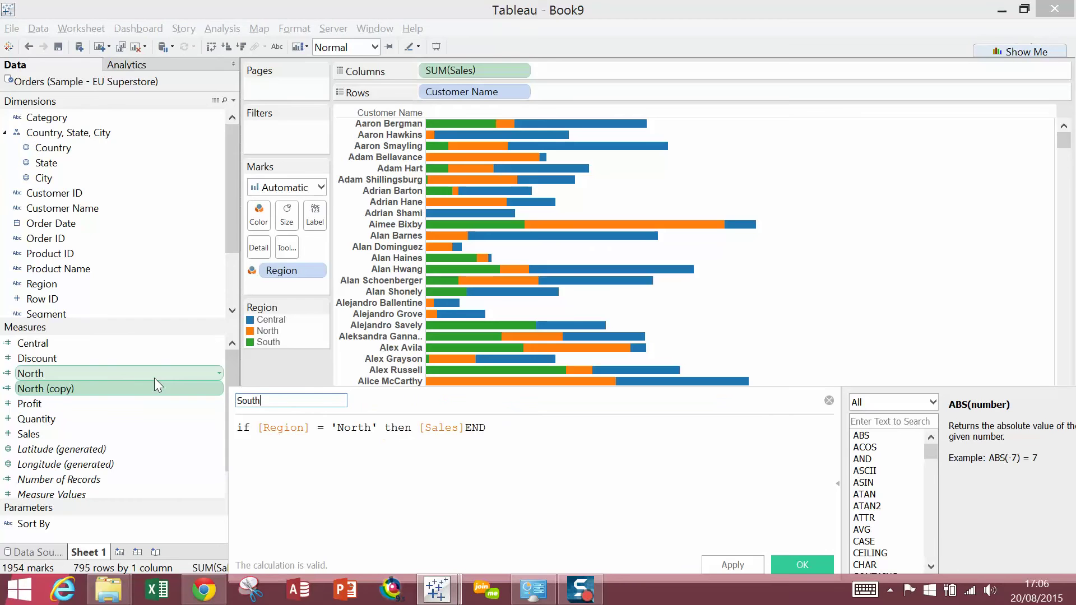
pyautogui.click(356, 427)
pyautogui.press('BackSpace')
pyautogui.press('BackSpace')
pyautogui.press('BackSpace')
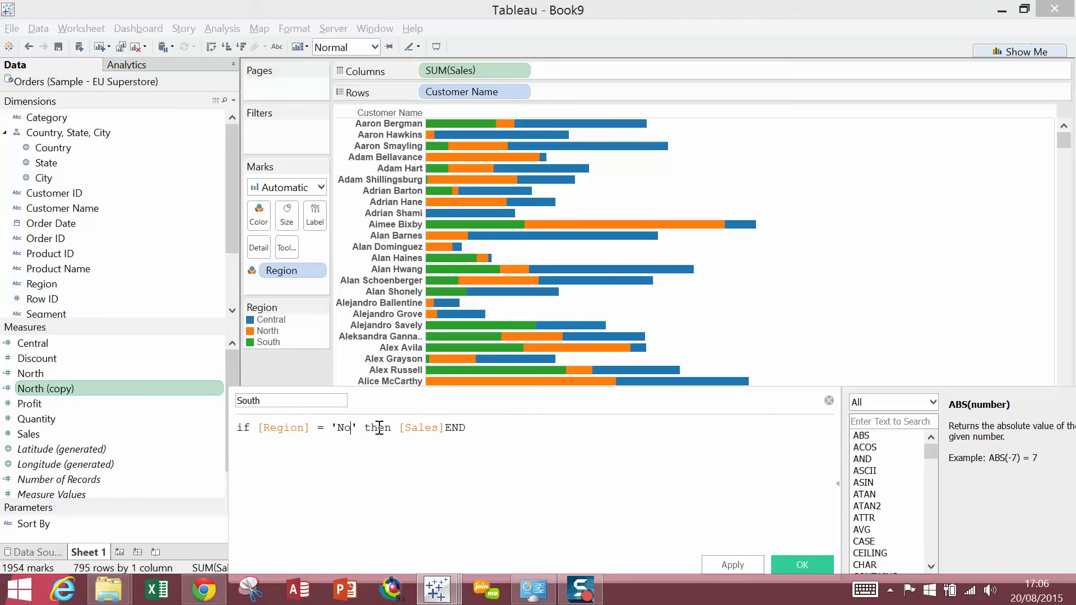
pyautogui.press('BackSpace')
pyautogui.press('BackSpace')
pyautogui.write('South')
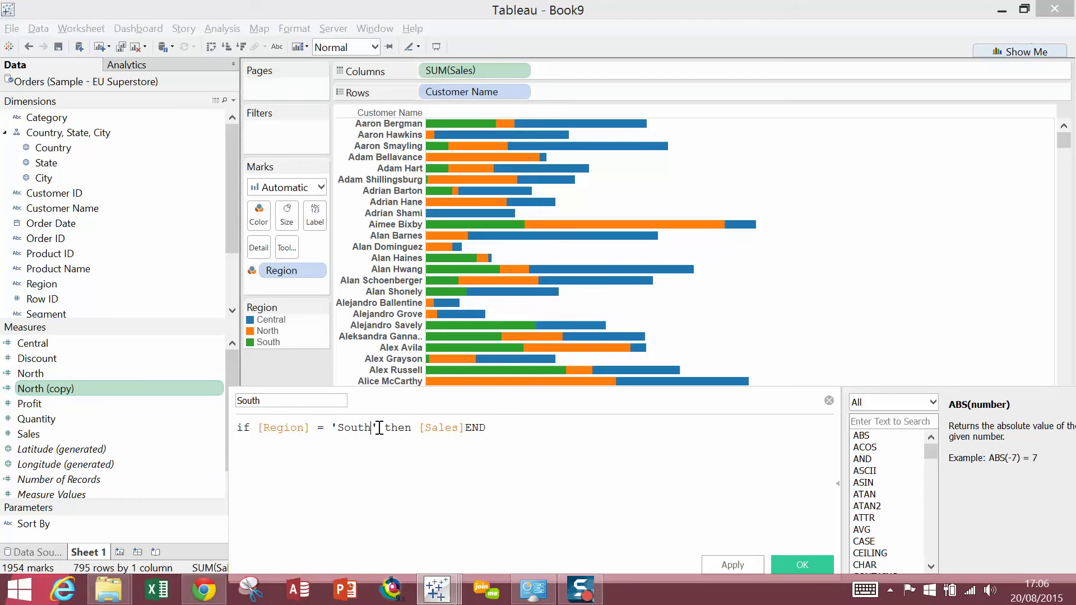
pyautogui.click(782, 565)
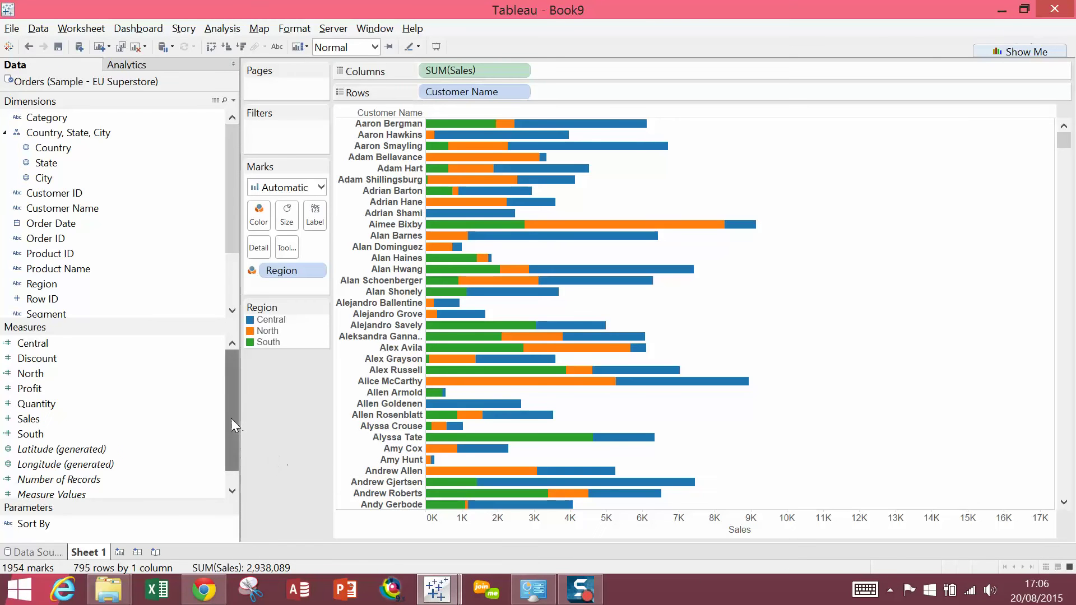
pyautogui.scroll(-1, 231, 418)
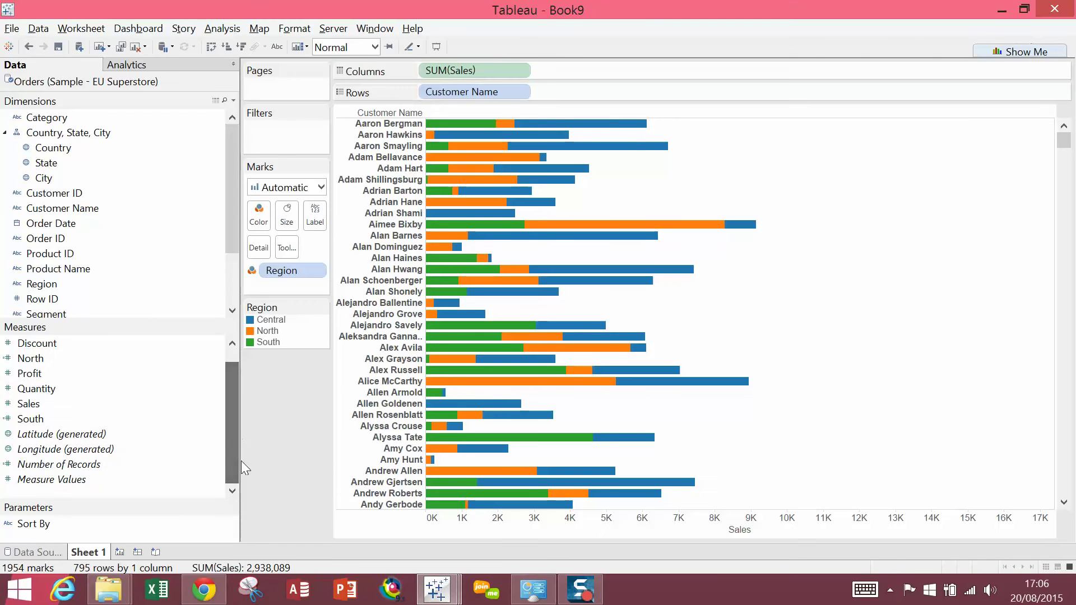
pyautogui.rightClick(183, 495)
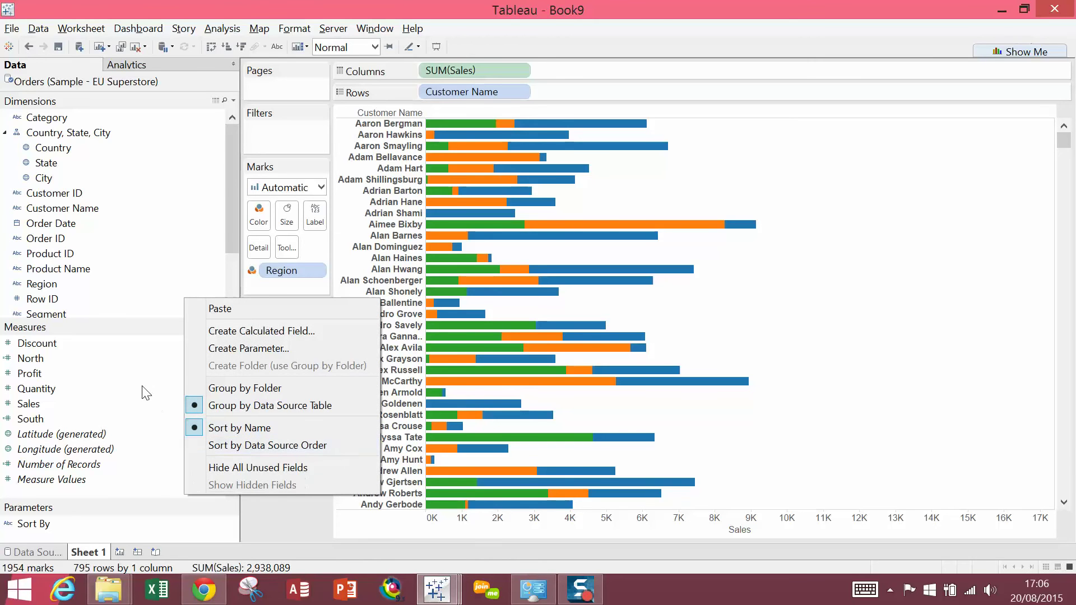
# Step: Start calculated field Filter with CASE [Sort By] WHEN 'Central' THEN [Central]
pyautogui.click(231, 331)
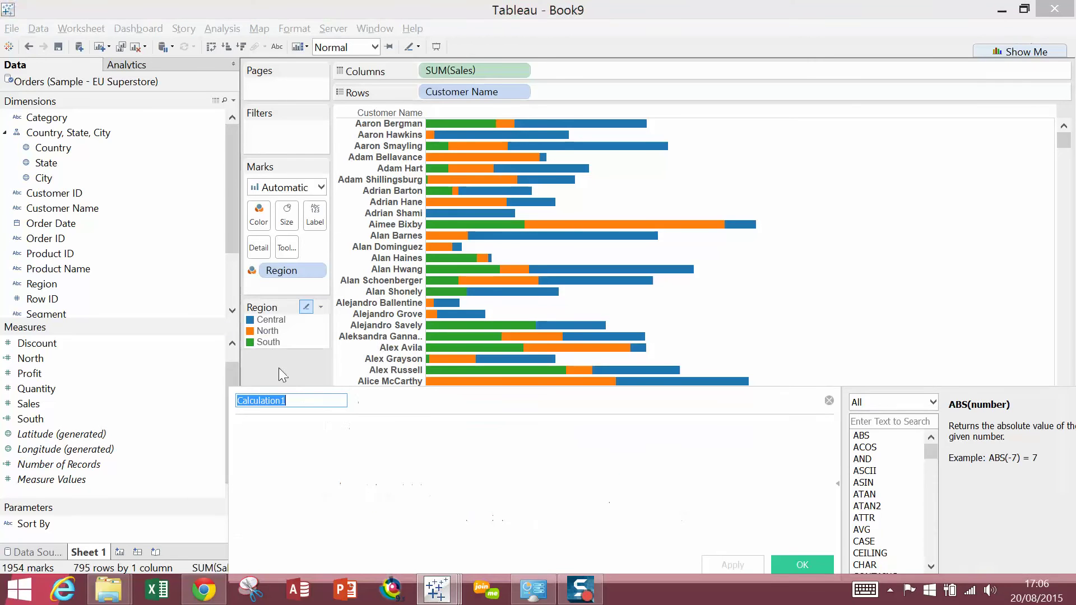
pyautogui.write('Filter')
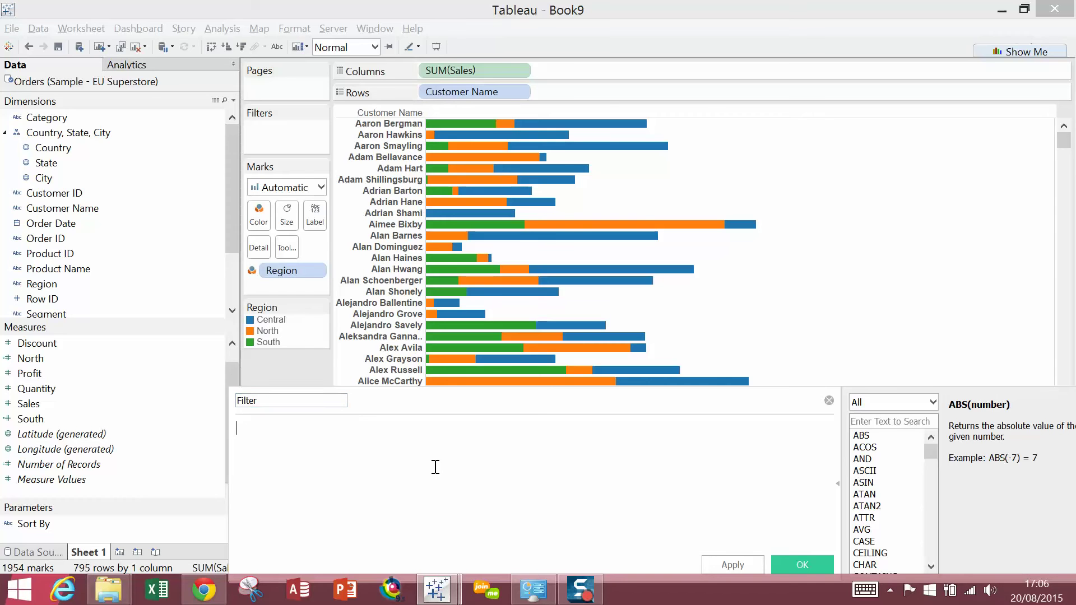
pyautogui.write('CASE ')
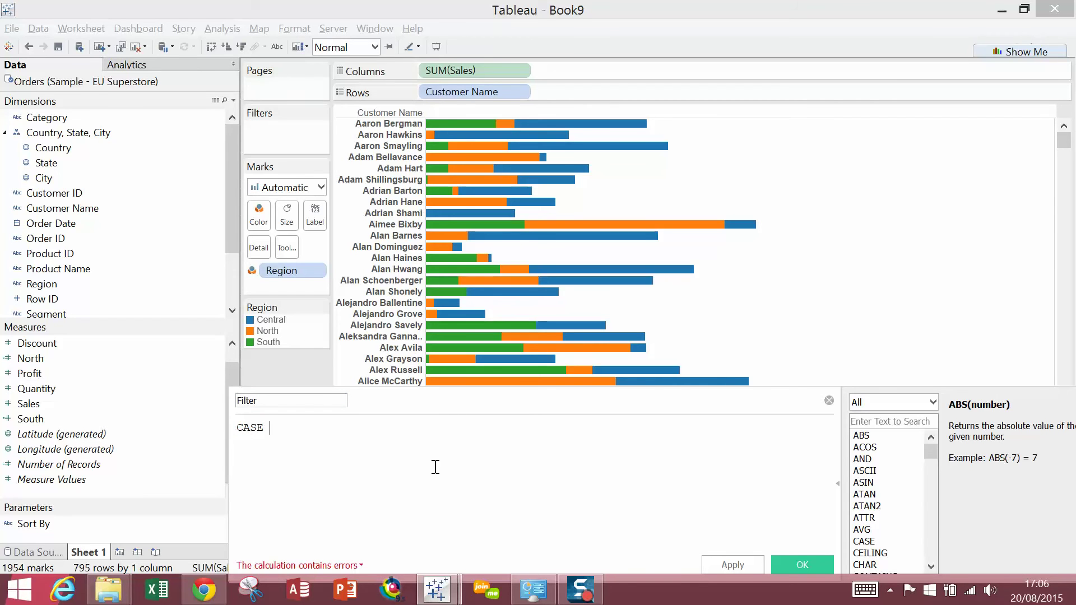
pyautogui.write('sort')
pyautogui.press('Return')
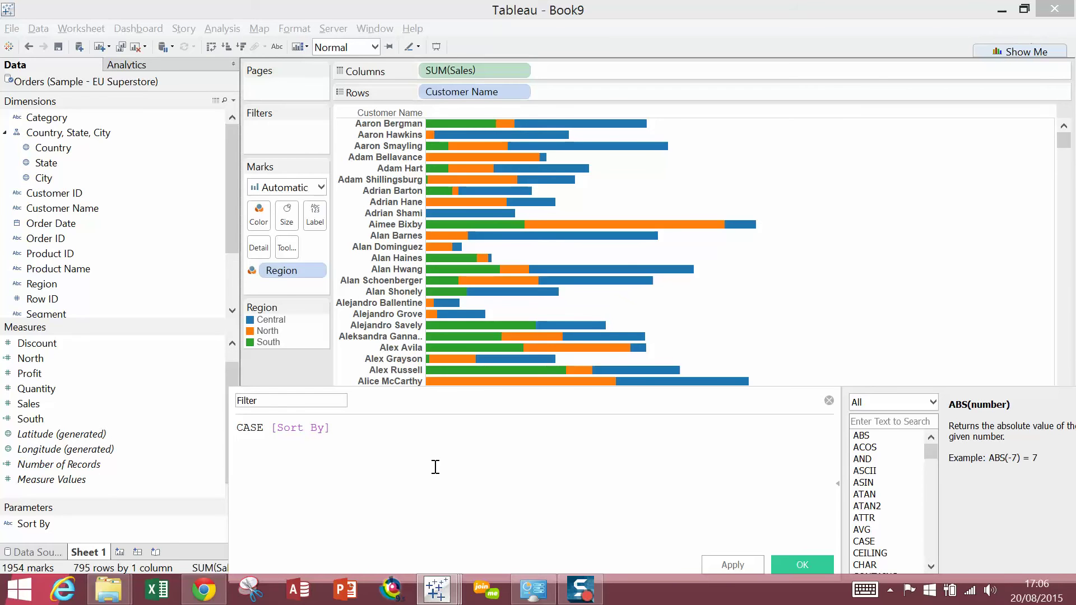
pyautogui.press('Return')
pyautogui.write('when ')
pyautogui.write("'")
pyautogui.write('Central')
pyautogui.write("' then")
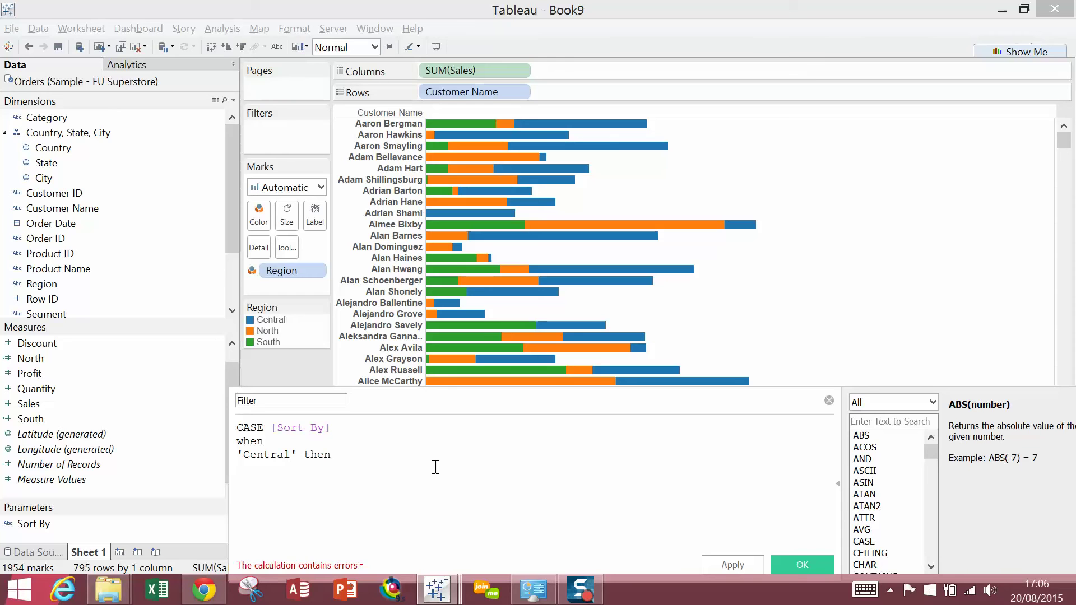
pyautogui.write(' [Cent')
pyautogui.press('Return')
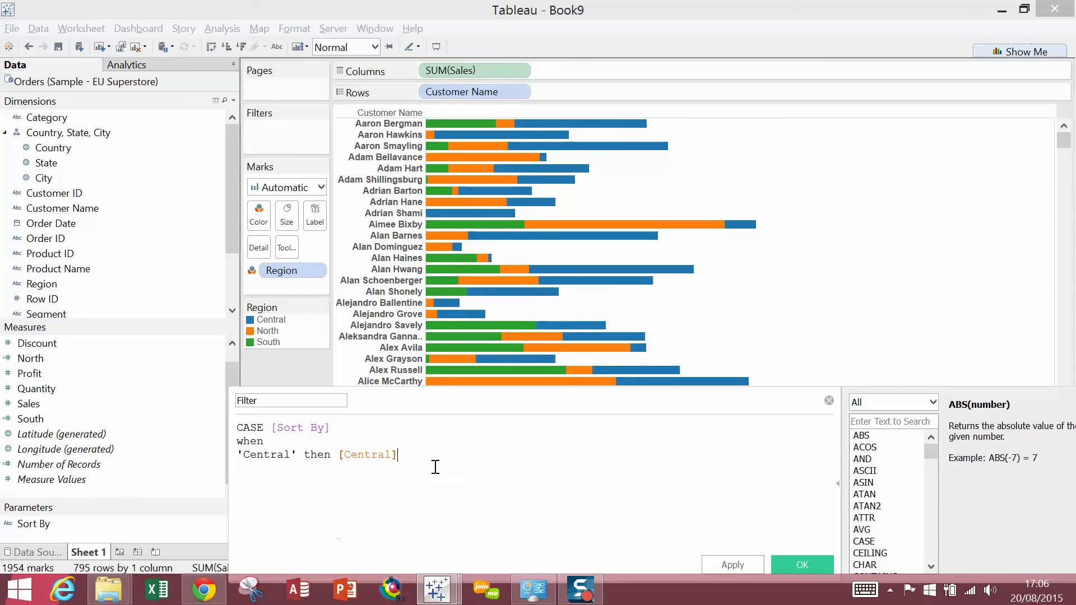
# Step: Add WHEN 'North' THEN [North] and WHEN 'South' THEN [South] cases, END, and save
pyautogui.write('when')
pyautogui.write("'Nort")
pyautogui.press('BackSpace')
pyautogui.press('BackSpace')
pyautogui.write('t')
pyautogui.press('BackSpace')
pyautogui.write("rth' then [North]")
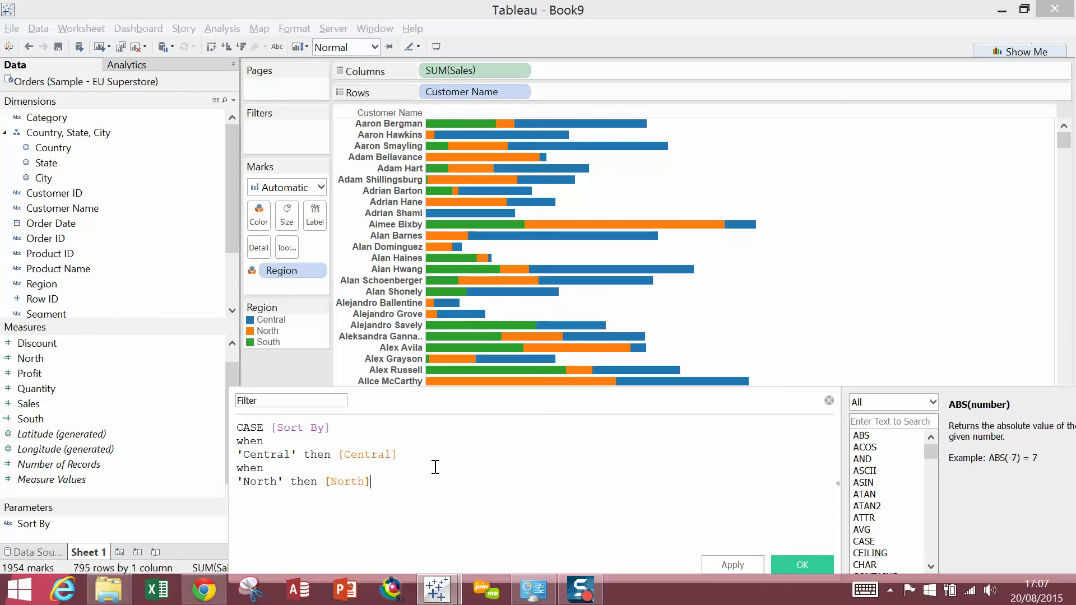
pyautogui.press('Return')
pyautogui.write('when ')
pyautogui.write("'South")
pyautogui.write("' then [")
pyautogui.write('Sou')
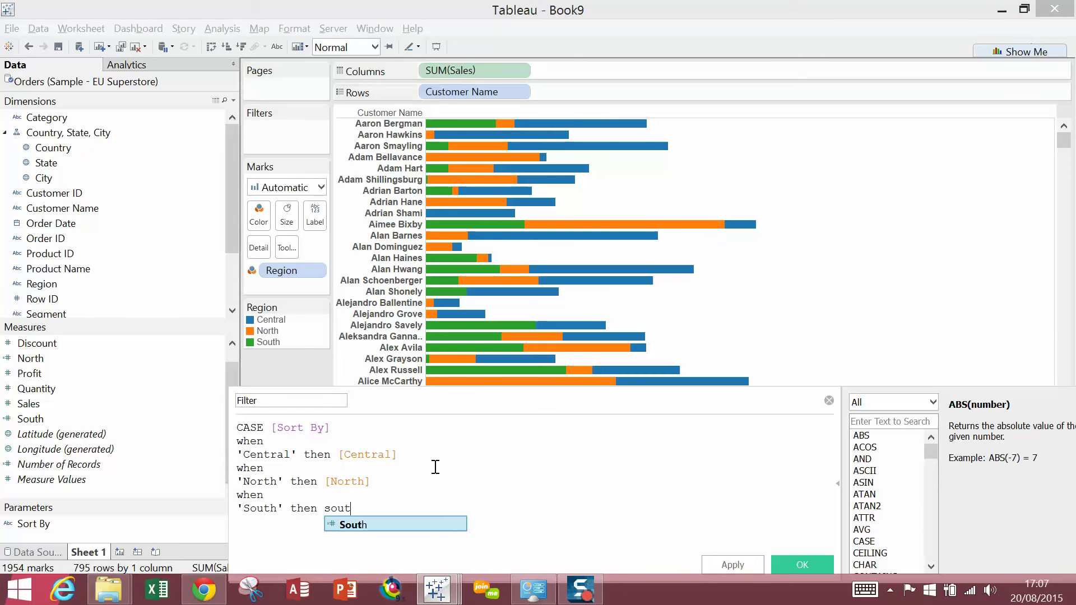
pyautogui.press('Return')
pyautogui.press('Return')
pyautogui.write('END')
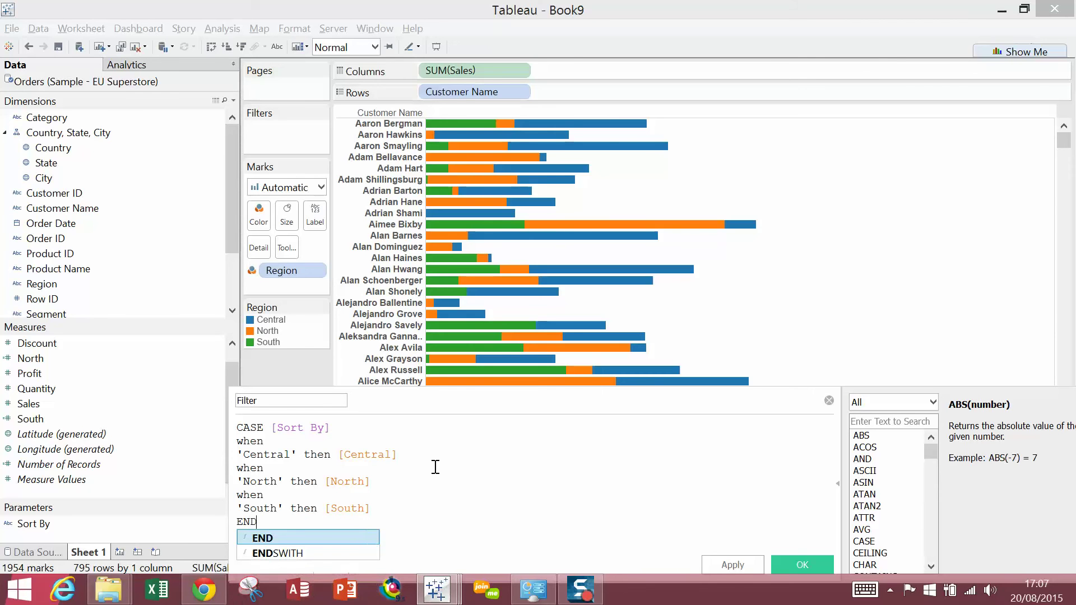
pyautogui.click(780, 569)
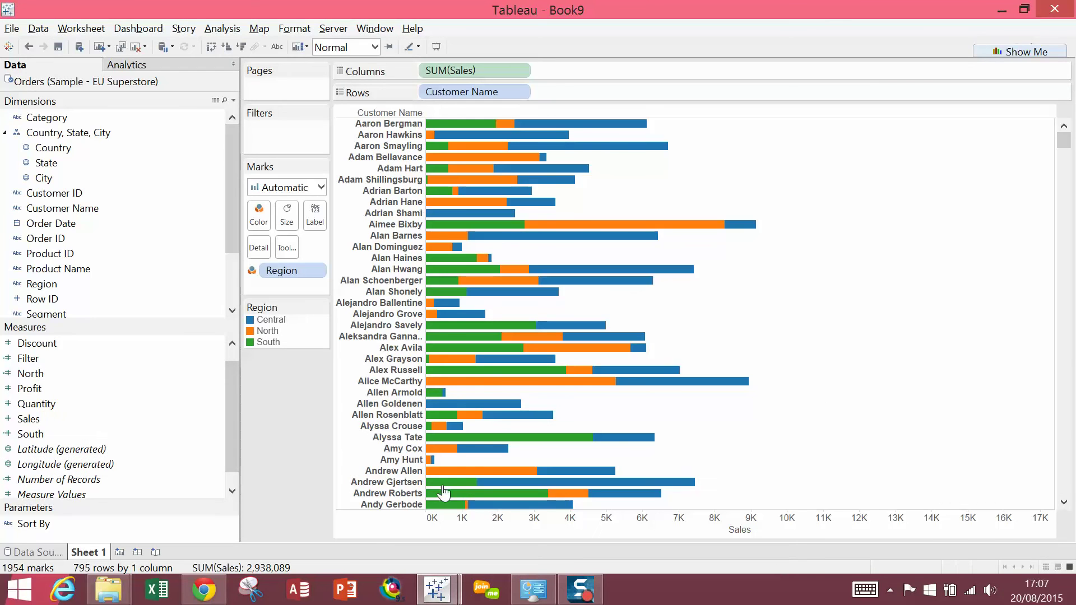
# Step: Show the Sort By parameter control, try North and South, then leave it on Central
pyautogui.rightClick(92, 524)
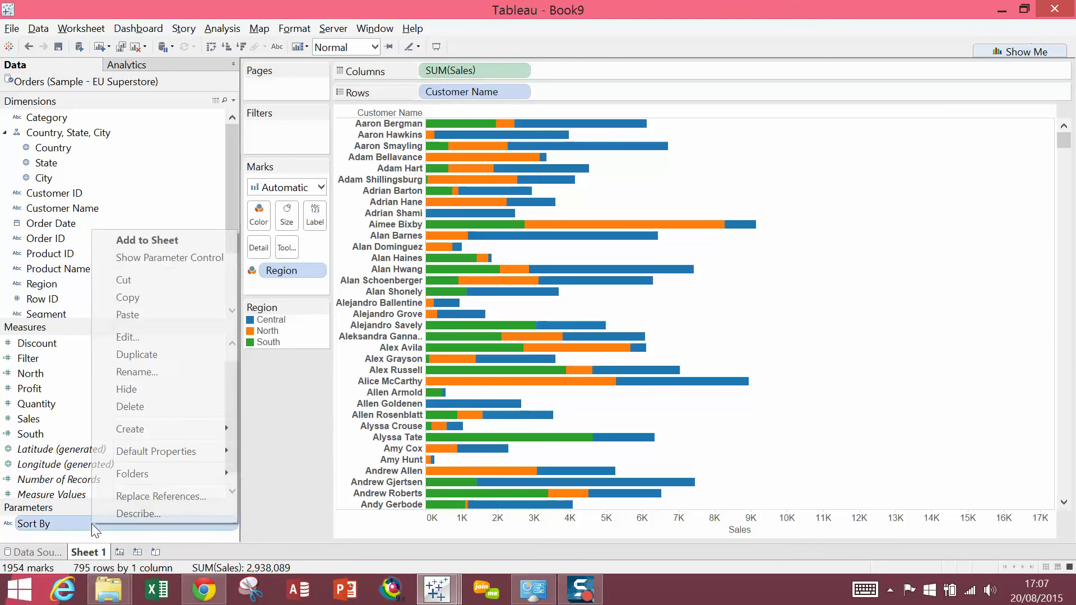
pyautogui.click(143, 261)
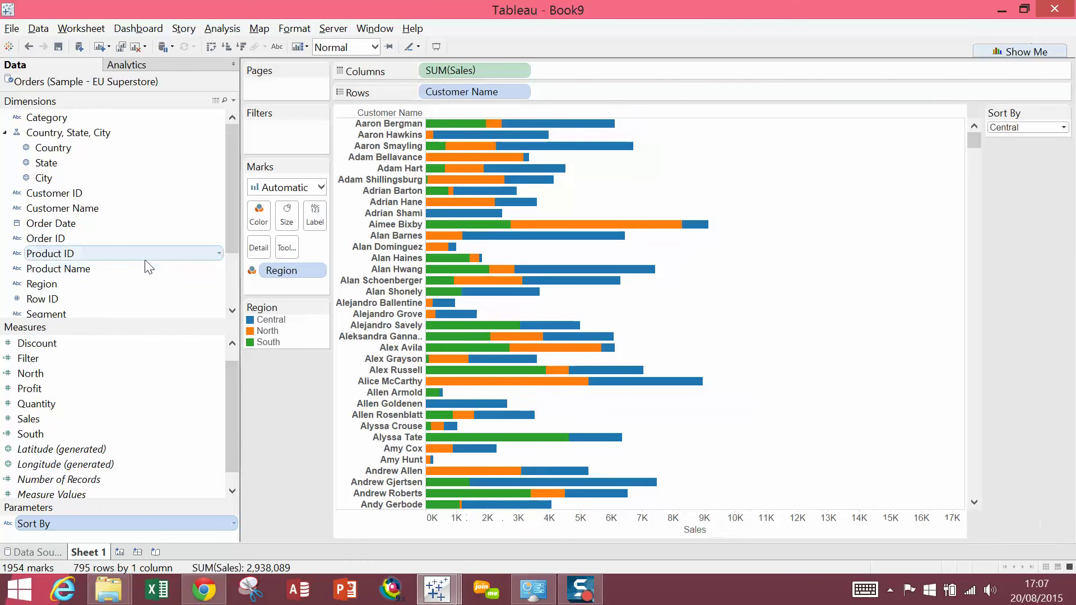
pyautogui.click(1015, 128)
pyautogui.click(1019, 148)
pyautogui.click(1007, 125)
pyautogui.click(1013, 159)
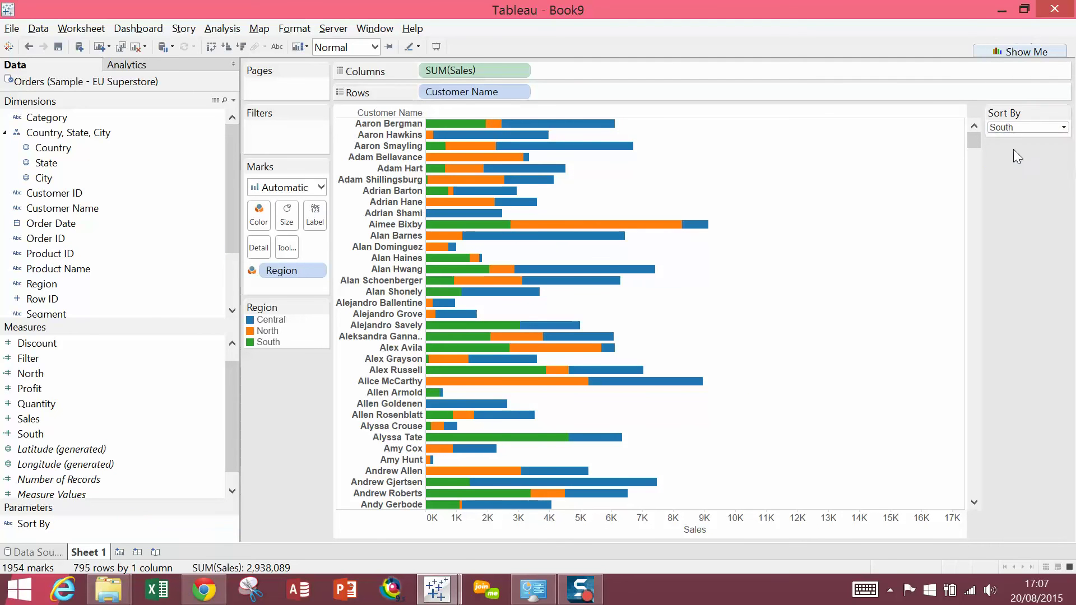
pyautogui.click(1014, 127)
pyautogui.click(1013, 137)
# Step: Add Customer Name as detail and sort the Region colours by sum of Filter
pyautogui.moveTo(208, 211); pyautogui.dragTo(279, 293)
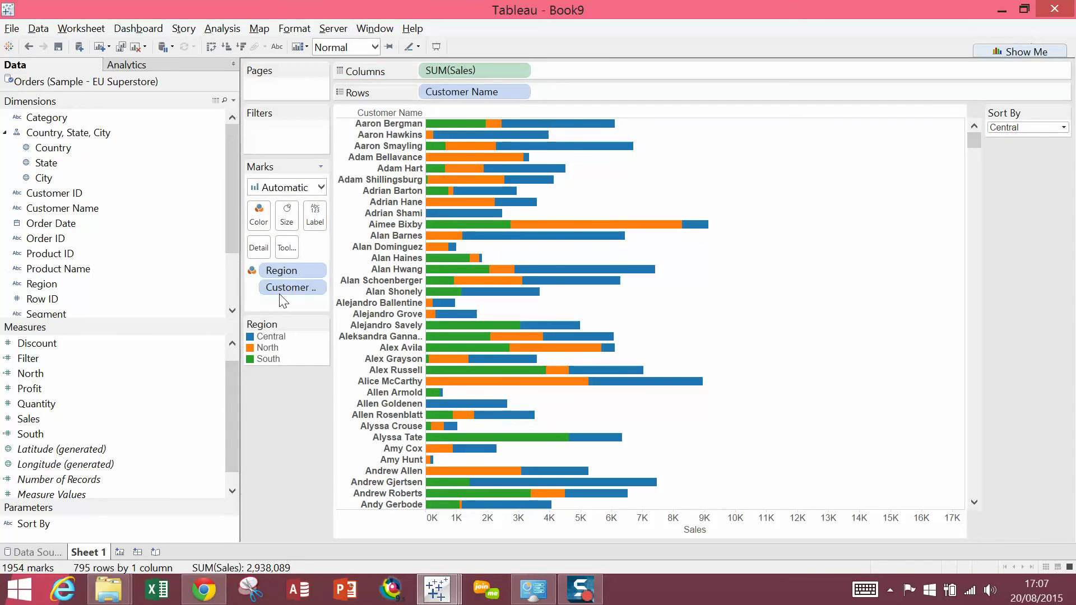
pyautogui.click(318, 271)
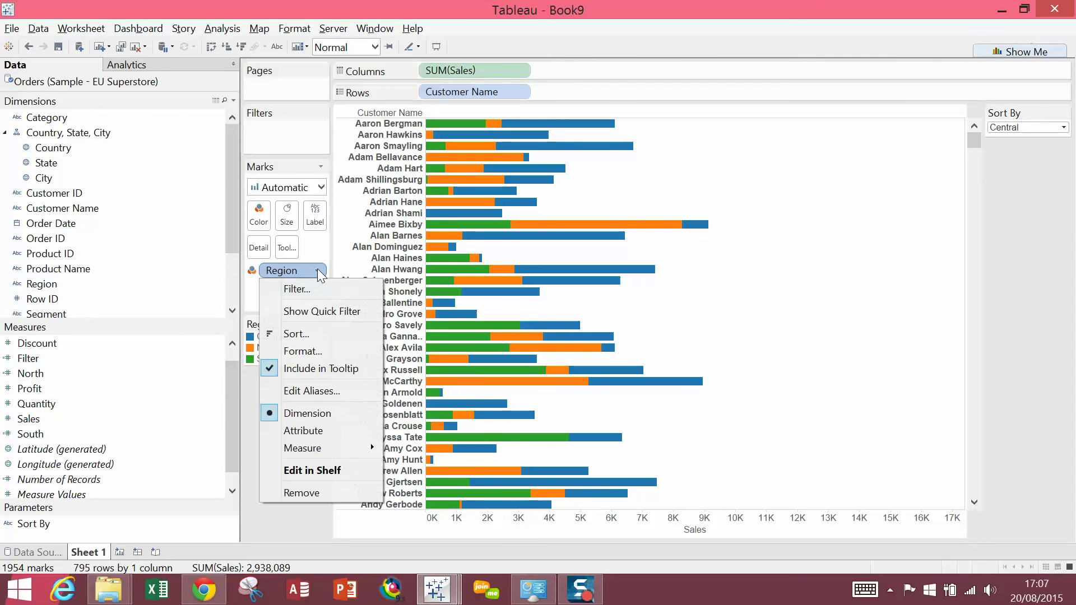
pyautogui.click(306, 331)
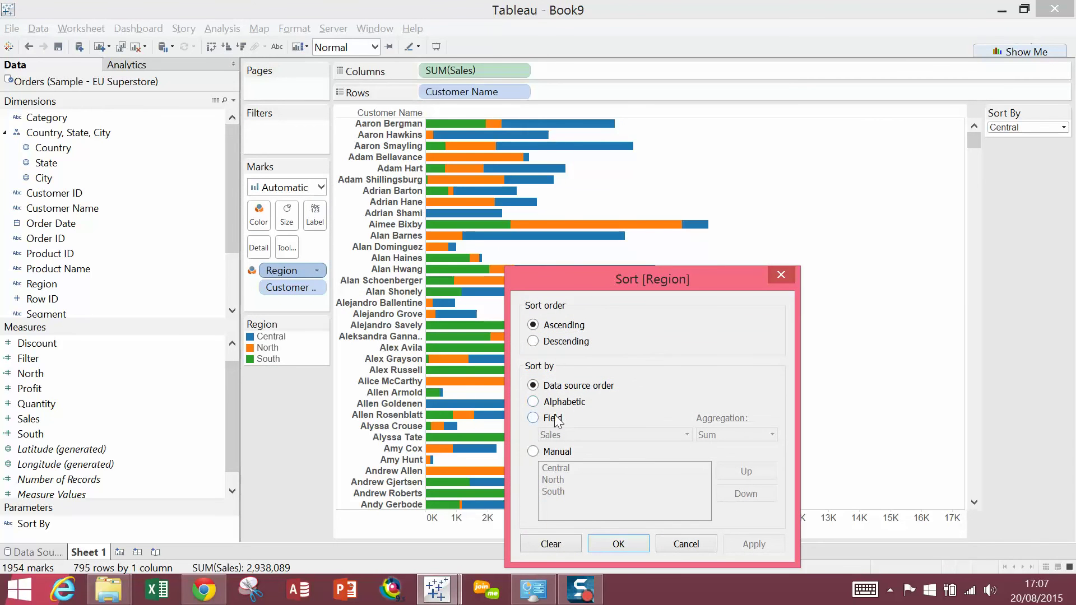
pyautogui.click(533, 419)
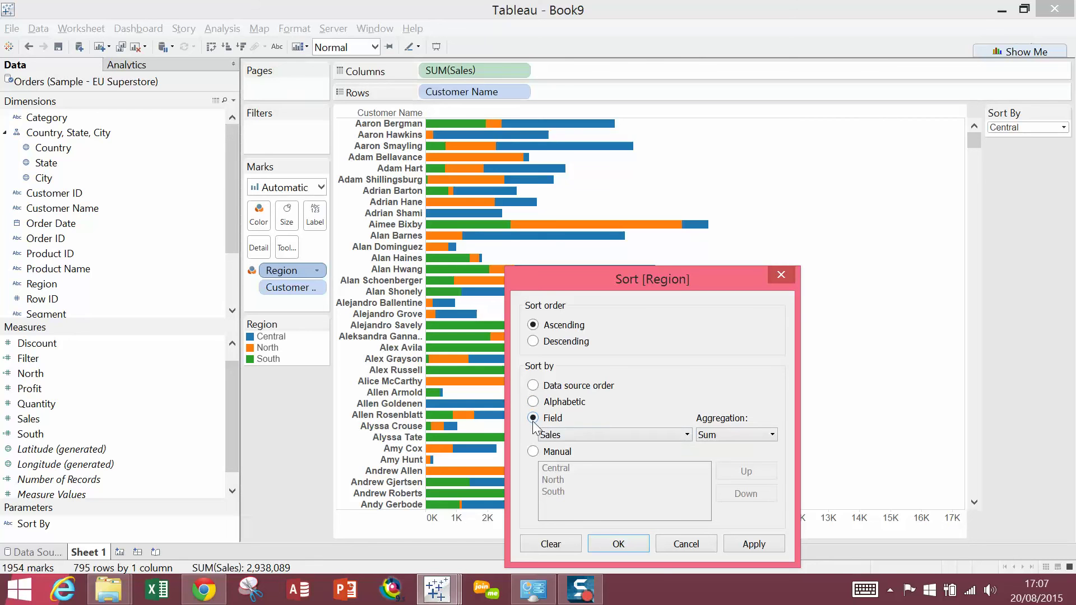
pyautogui.click(554, 436)
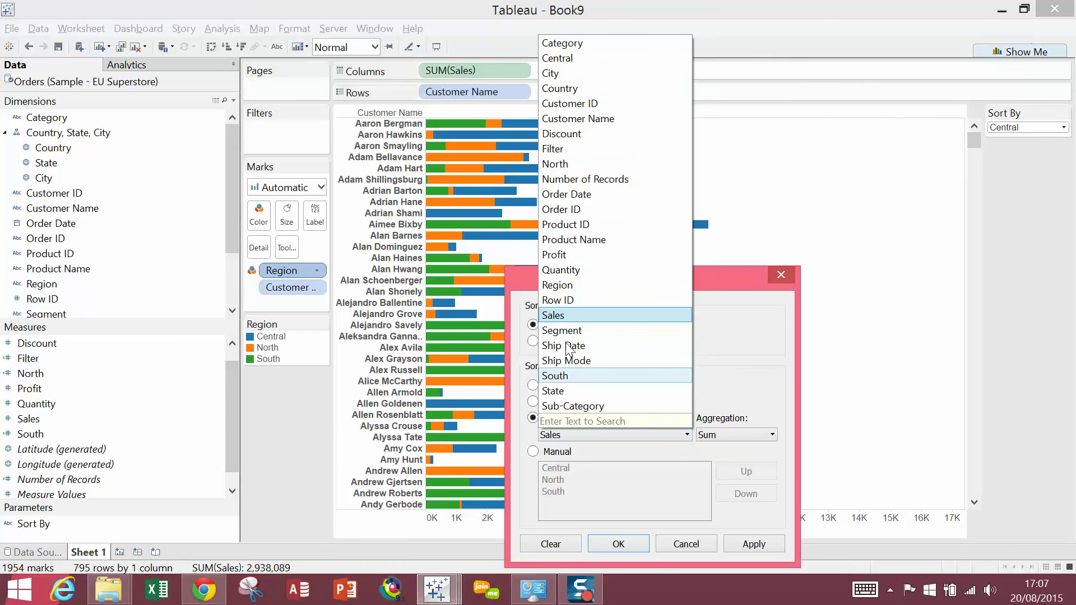
pyautogui.click(577, 150)
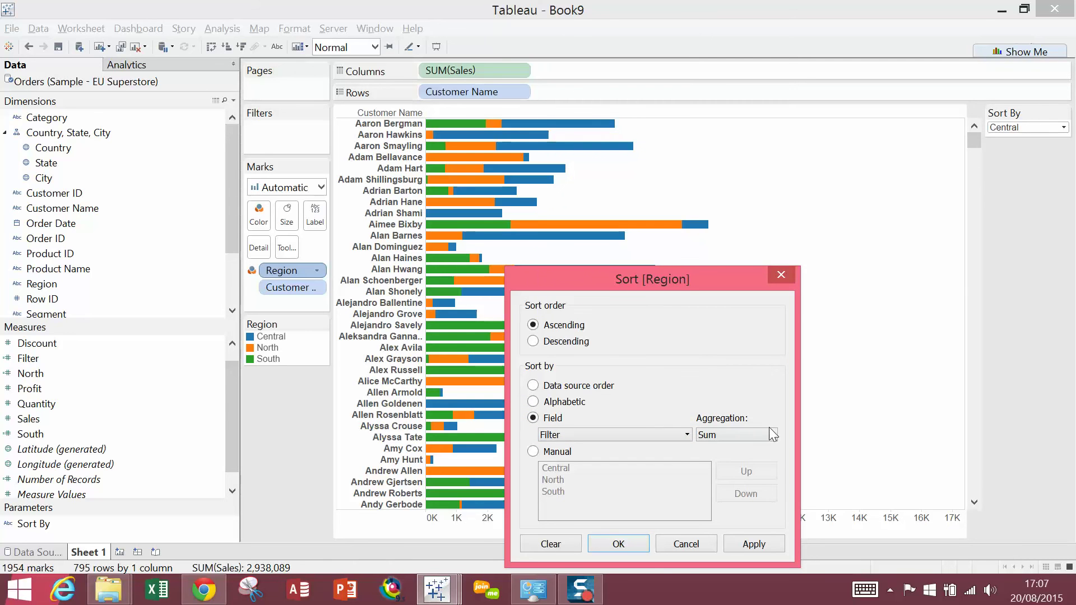
pyautogui.click(755, 544)
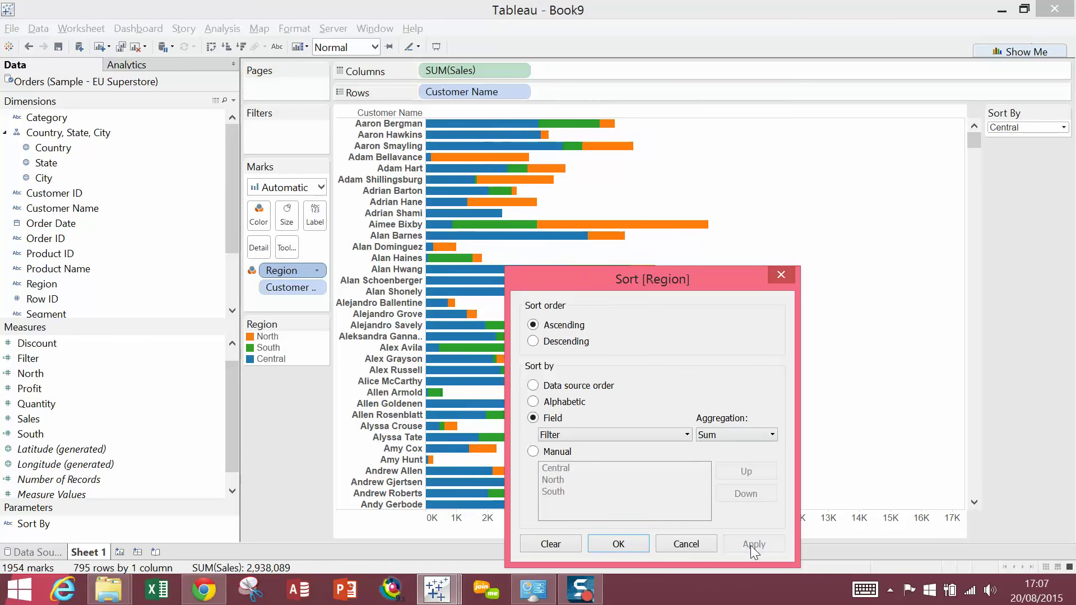
pyautogui.click(634, 547)
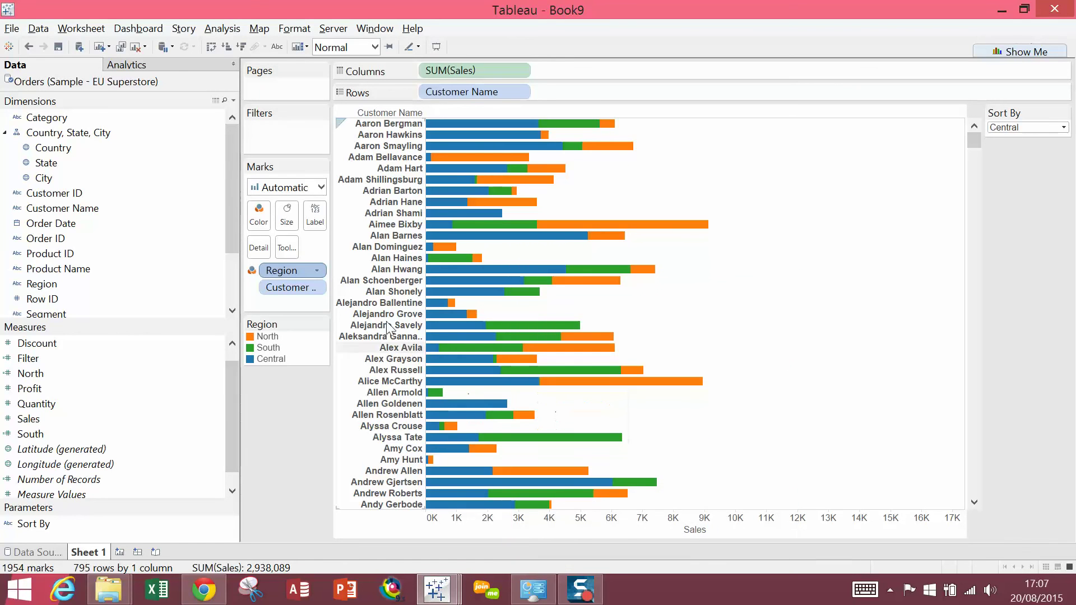
# Step: Sort Customer Name descending by sum of the Filter field
pyautogui.click(315, 288)
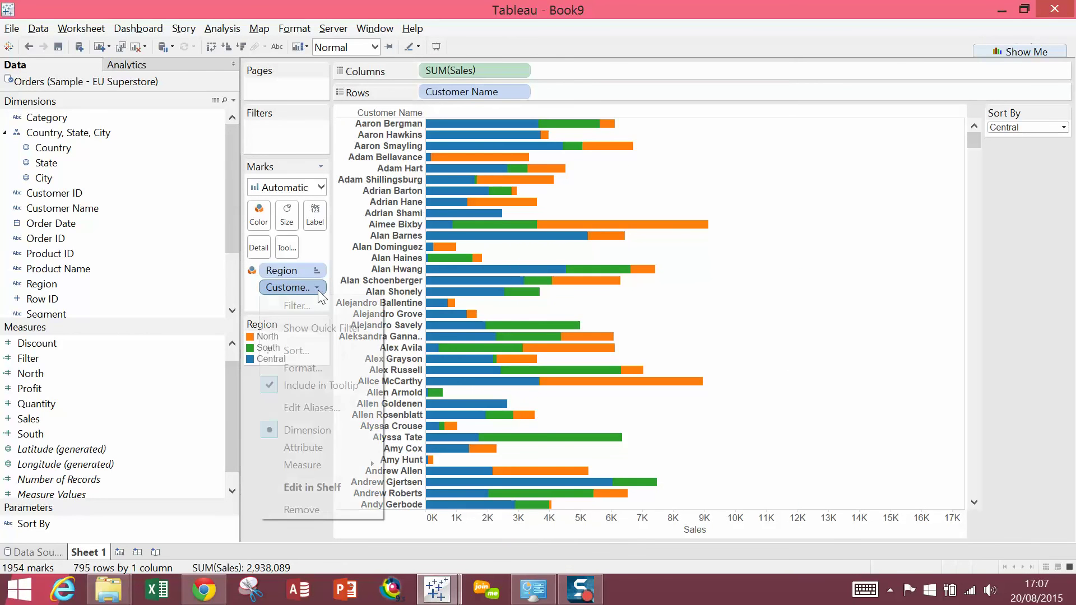
pyautogui.click(292, 350)
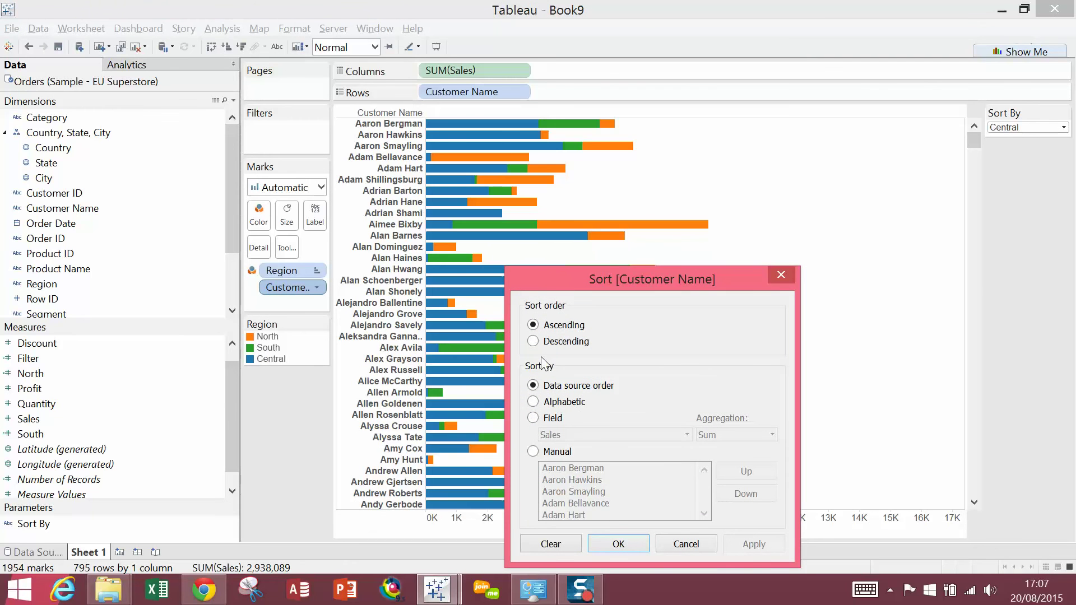
pyautogui.click(533, 342)
pyautogui.click(532, 418)
pyautogui.click(562, 434)
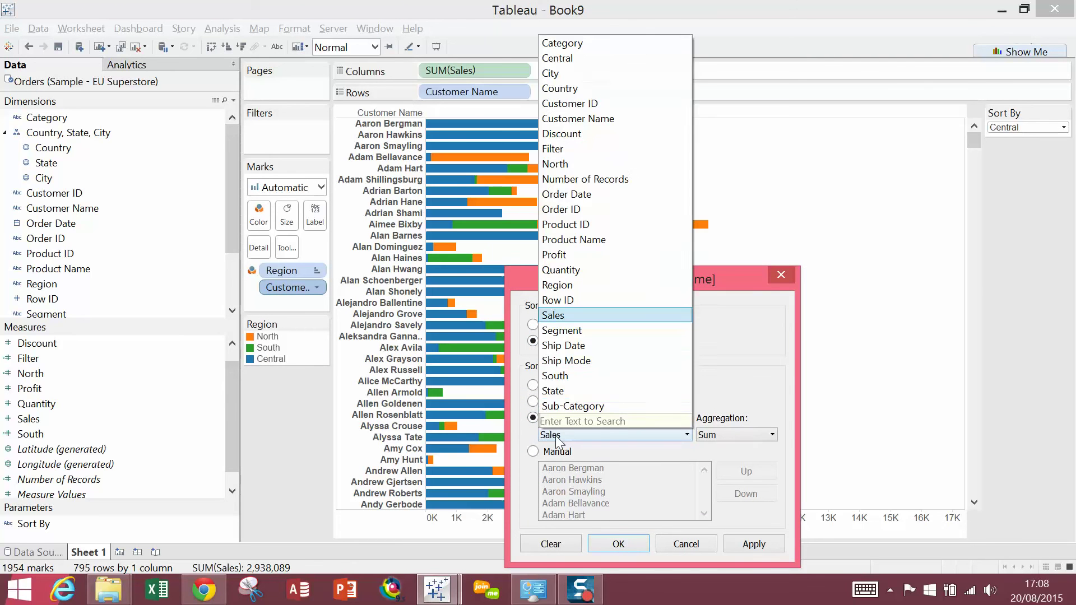
pyautogui.click(610, 149)
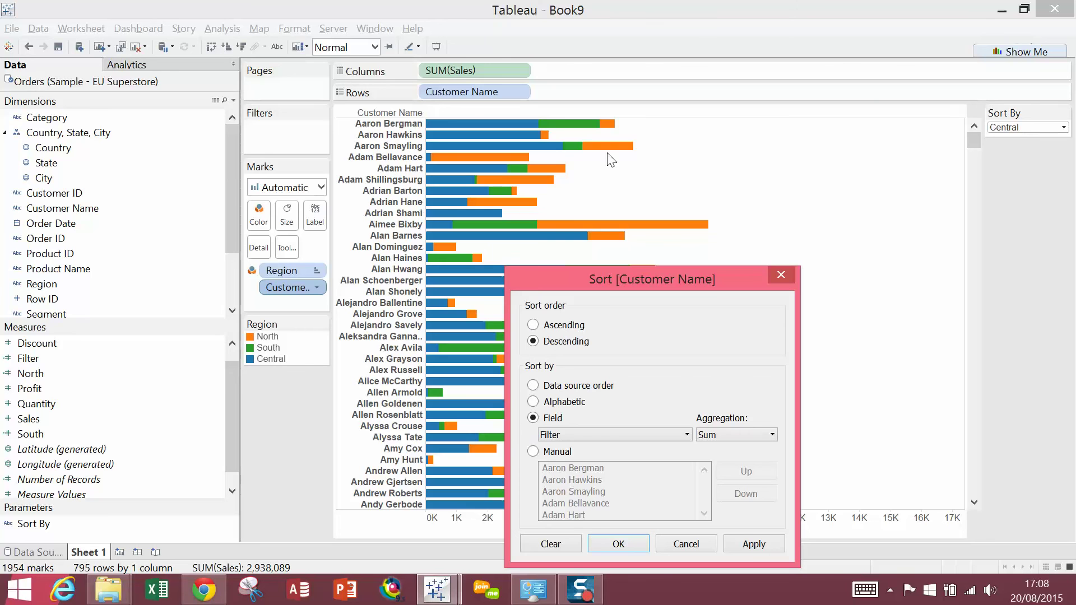
pyautogui.click(748, 547)
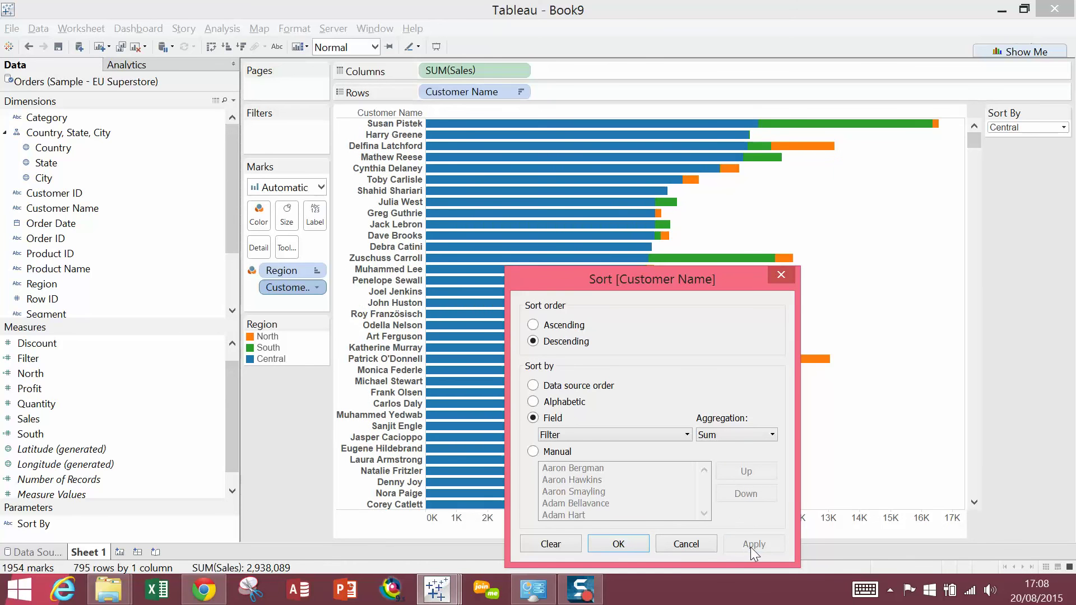
pyautogui.click(636, 545)
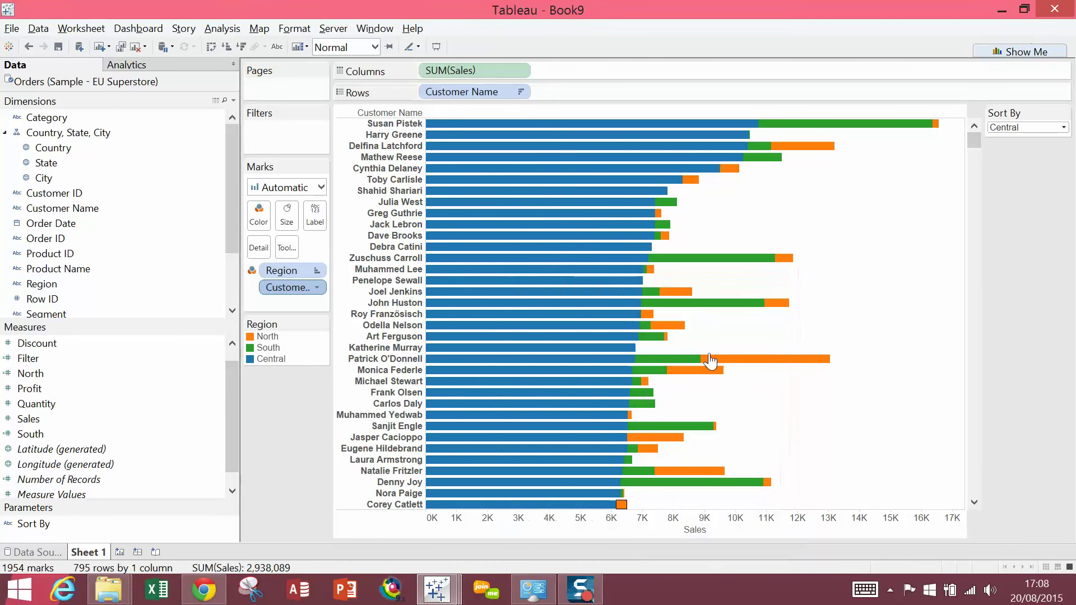
pyautogui.click(1027, 127)
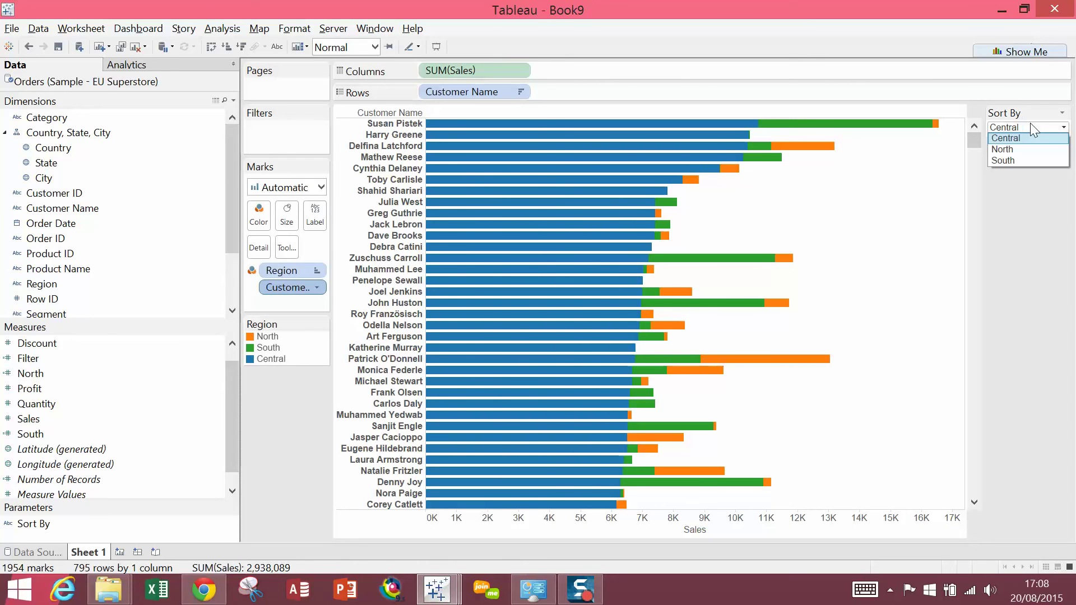
pyautogui.click(1024, 159)
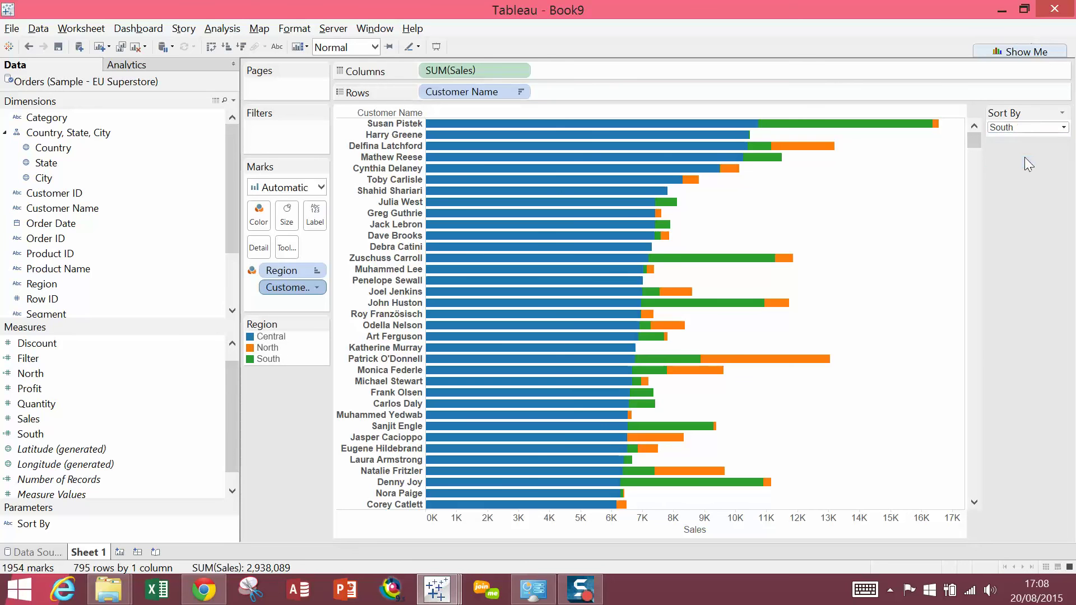
pyautogui.click(1023, 126)
pyautogui.click(1023, 149)
pyautogui.click(1020, 130)
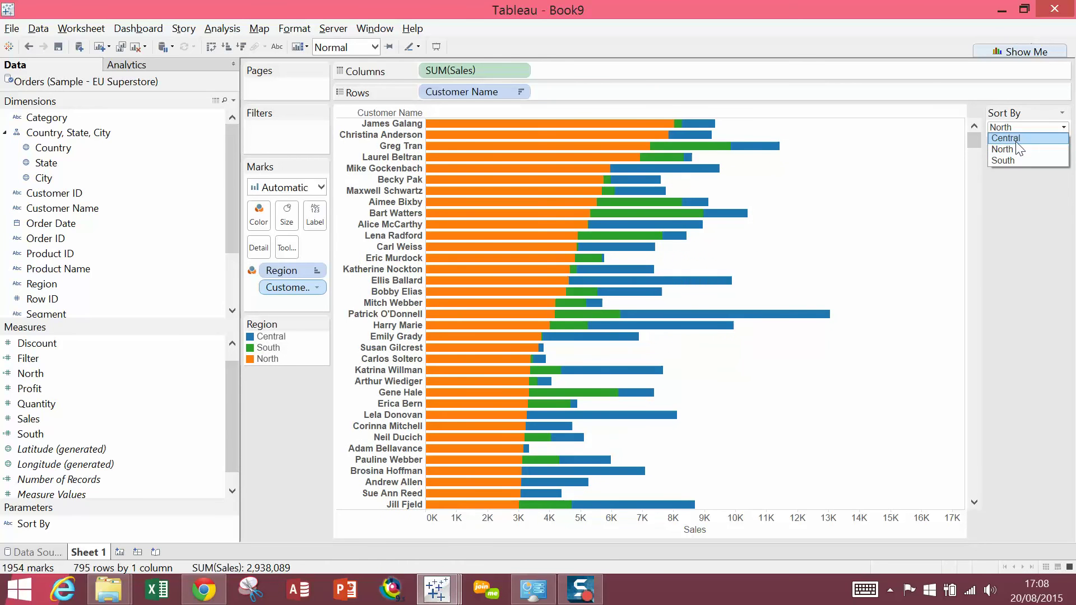
pyautogui.click(1014, 153)
pyautogui.click(1015, 128)
pyautogui.click(1014, 138)
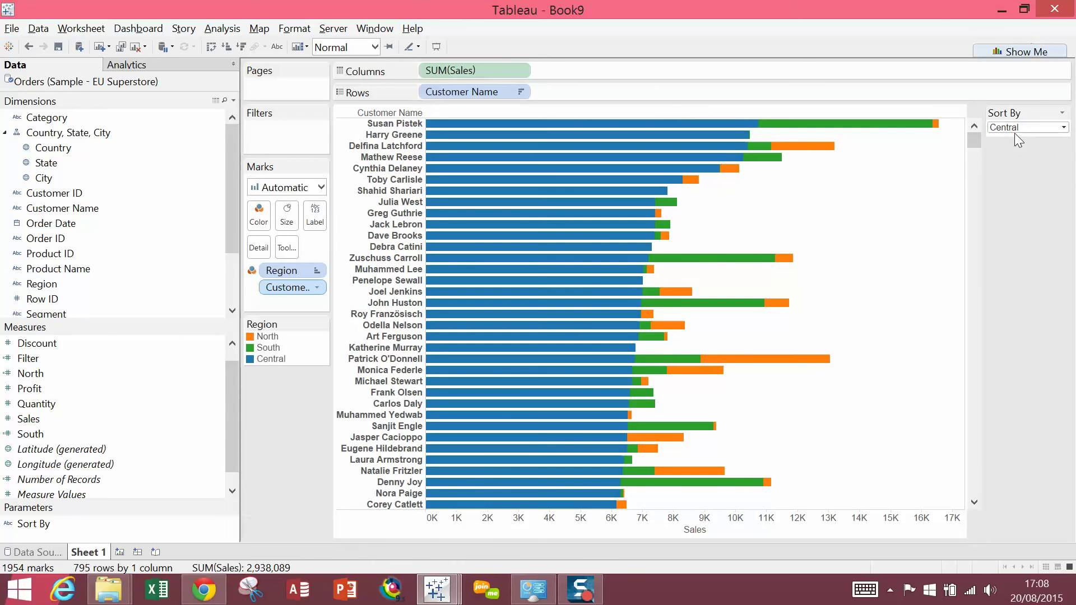